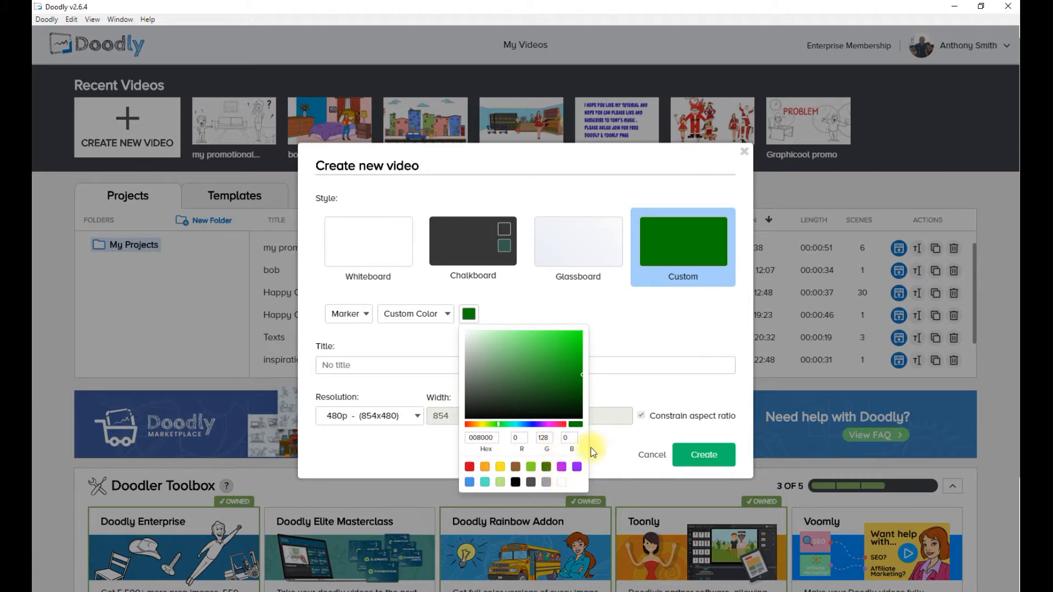
Switch the custom style's background from a plain colour to Custom Image
click(655, 331)
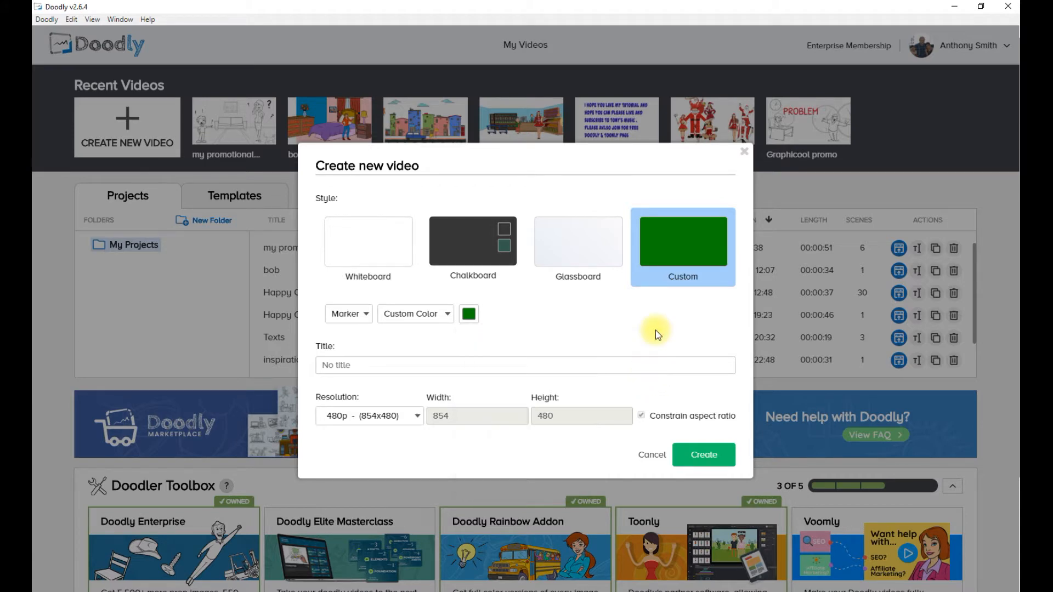
click(446, 319)
click(428, 340)
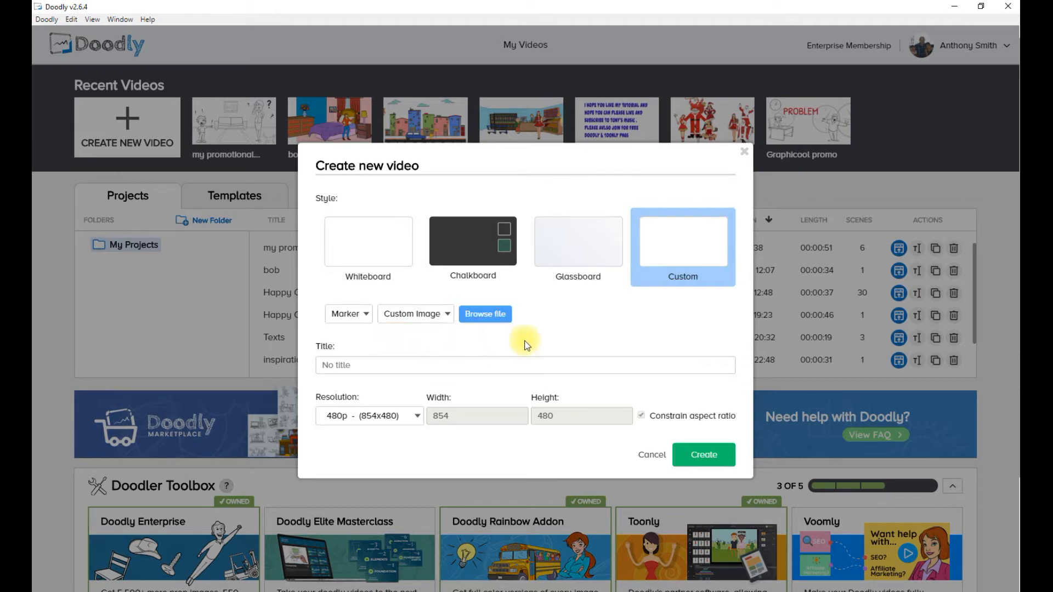
Load p0311518.jpg from the REGcuba folder as the custom background, cropped to the lower-right part of the photo
click(505, 322)
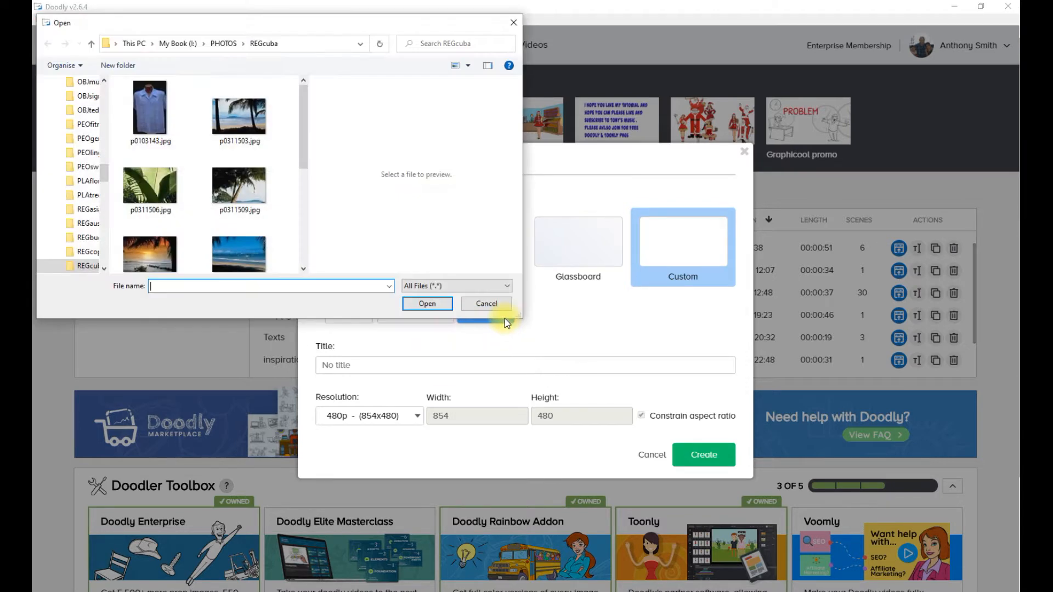
click(243, 255)
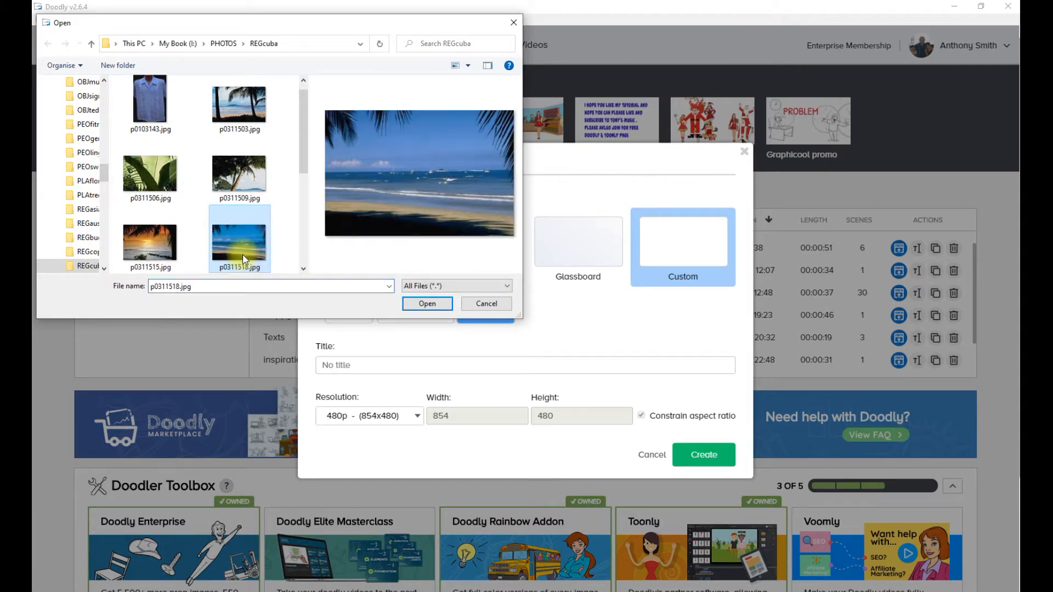
click(428, 304)
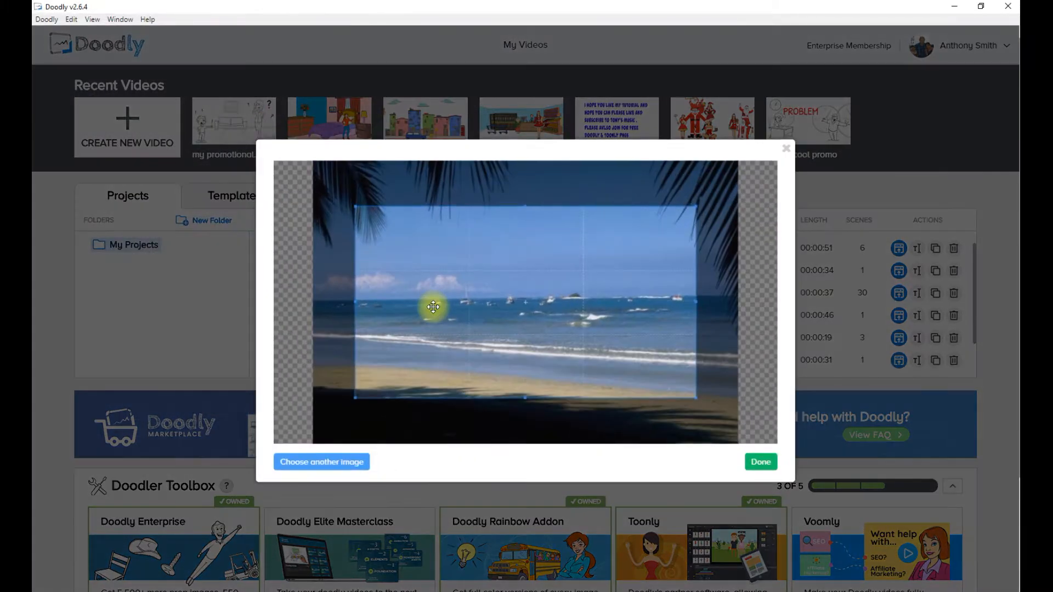
drag(578, 355, 613, 402)
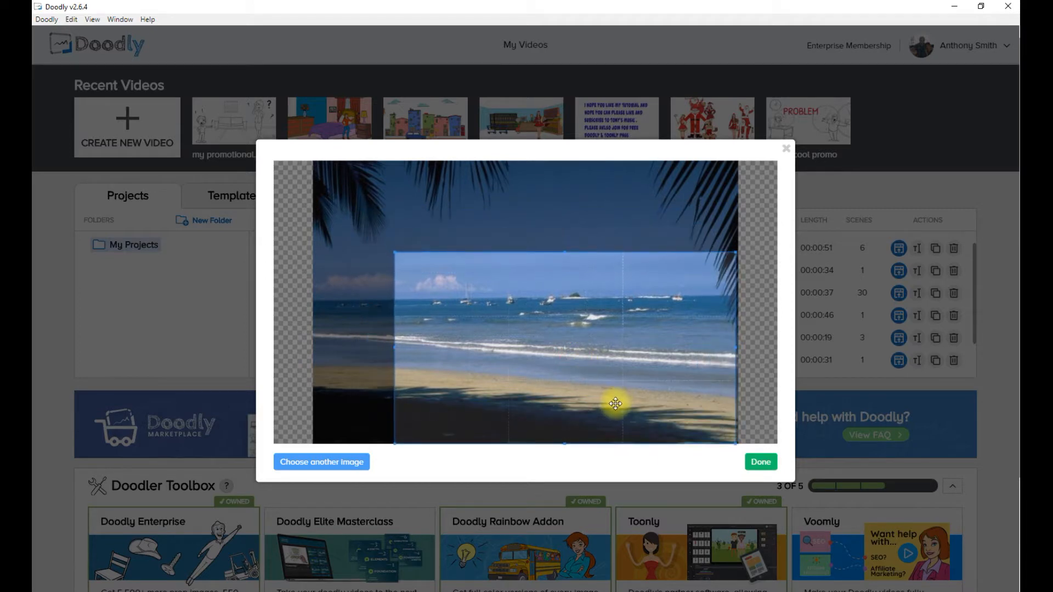
click(759, 462)
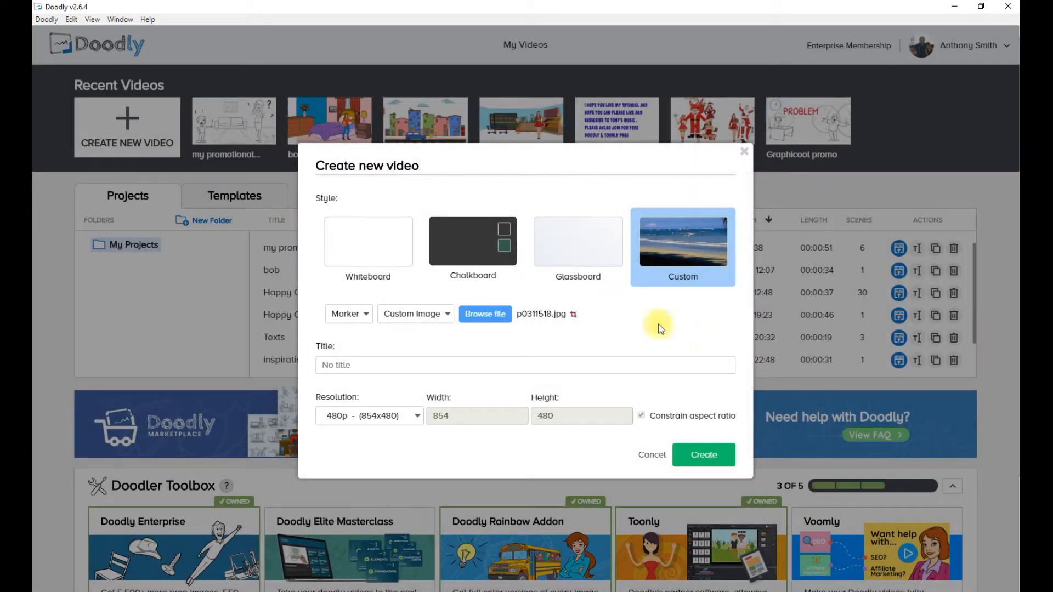
Title the new video "Custom" and set its resolution to 1080p (1920x1080)
click(402, 371)
text(Custom)
click(417, 416)
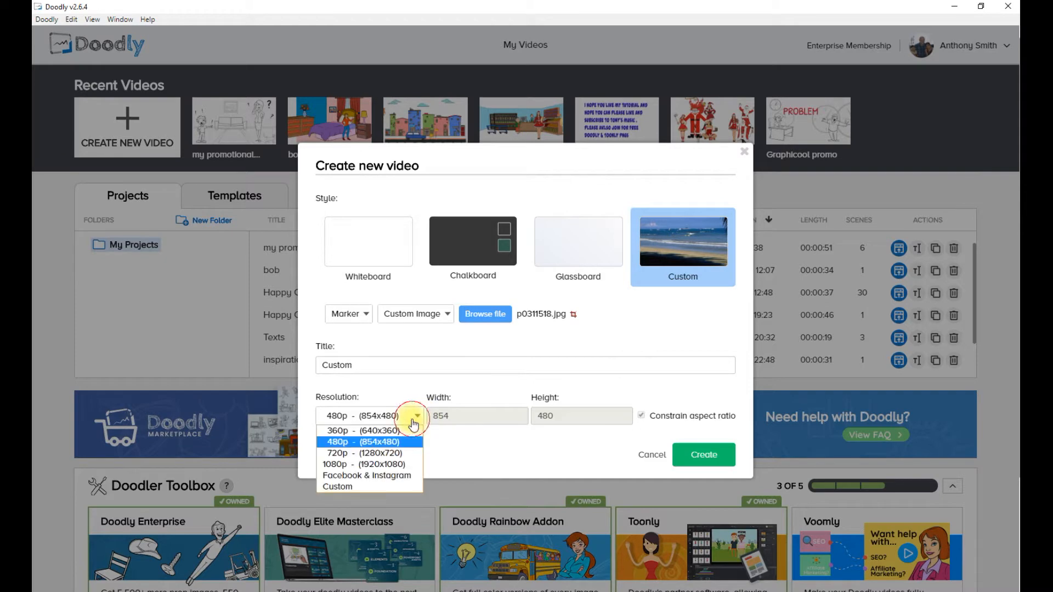
click(403, 465)
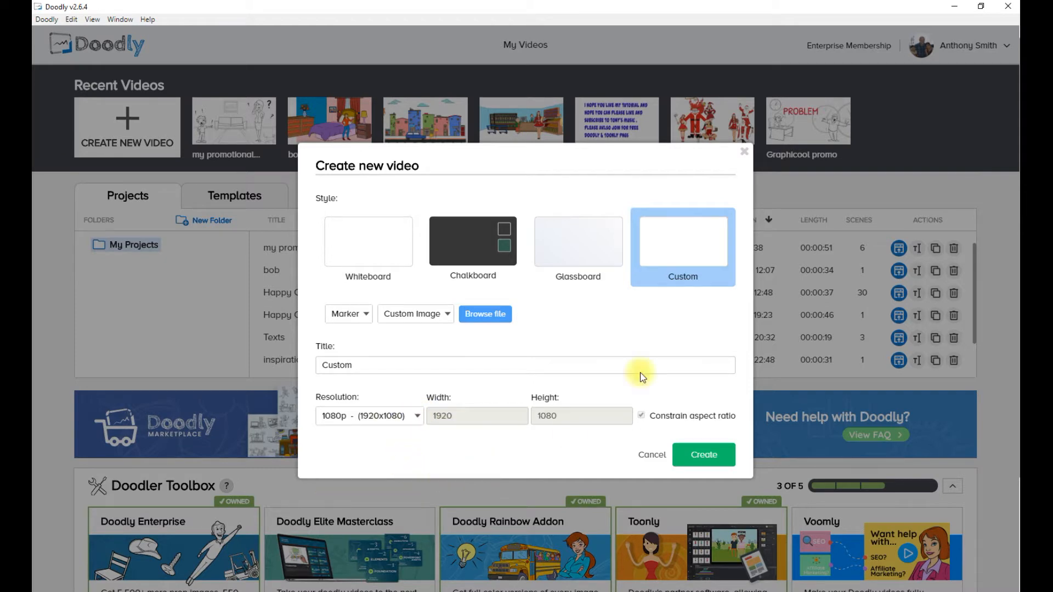
Set p0311518.jpg, cropped to the lower-right part of the beach photo, as the custom background and create the video
click(484, 316)
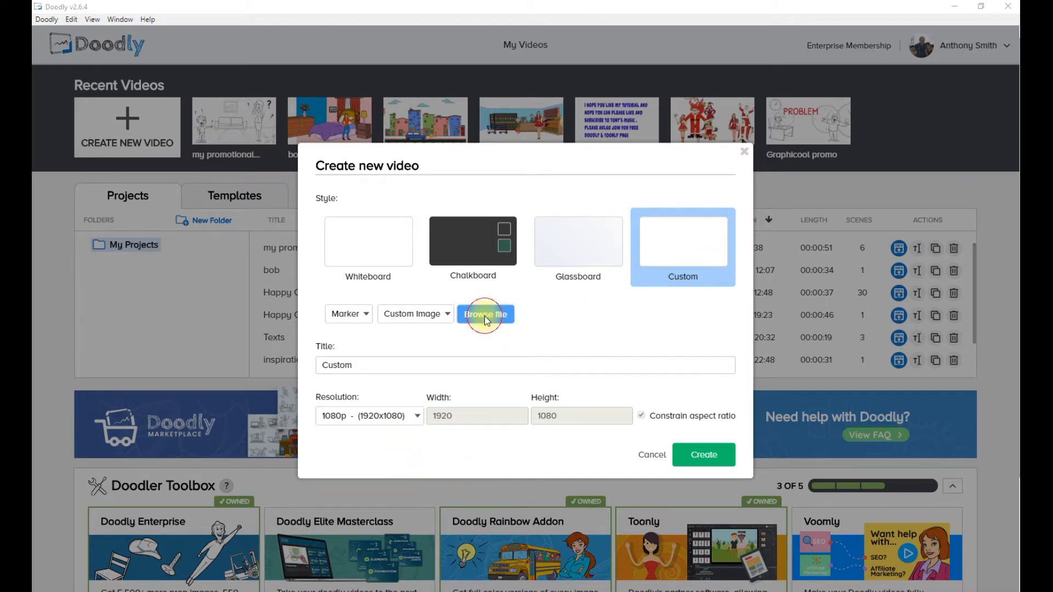
click(249, 262)
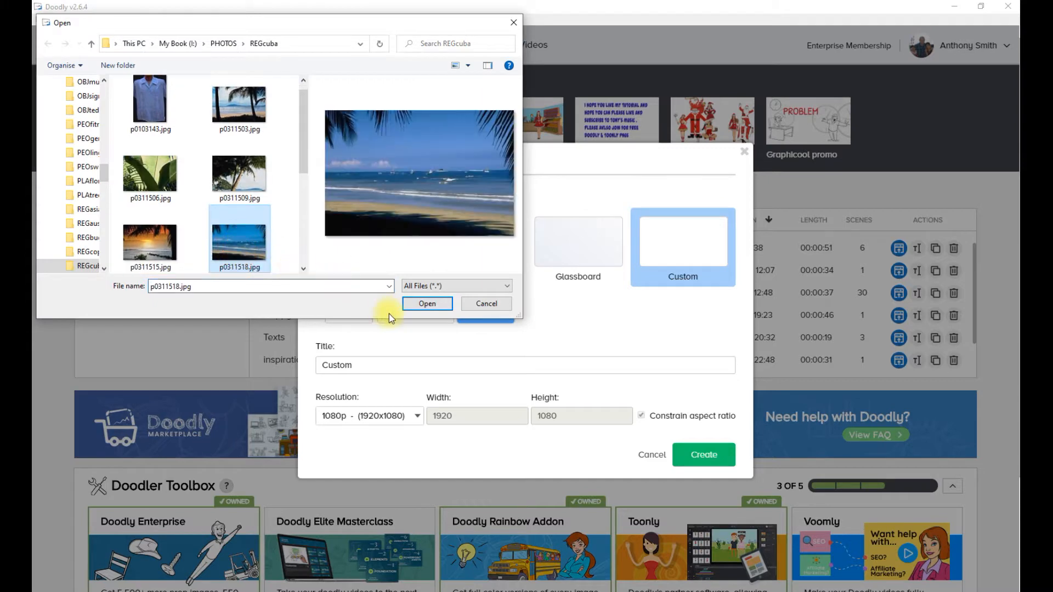
click(419, 305)
drag(541, 338, 580, 382)
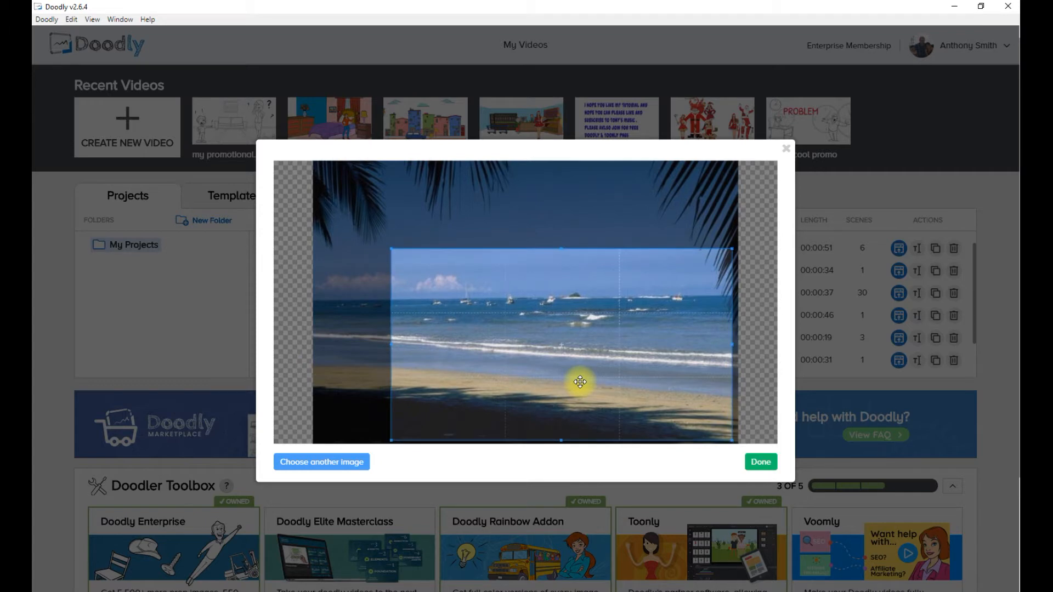
click(770, 462)
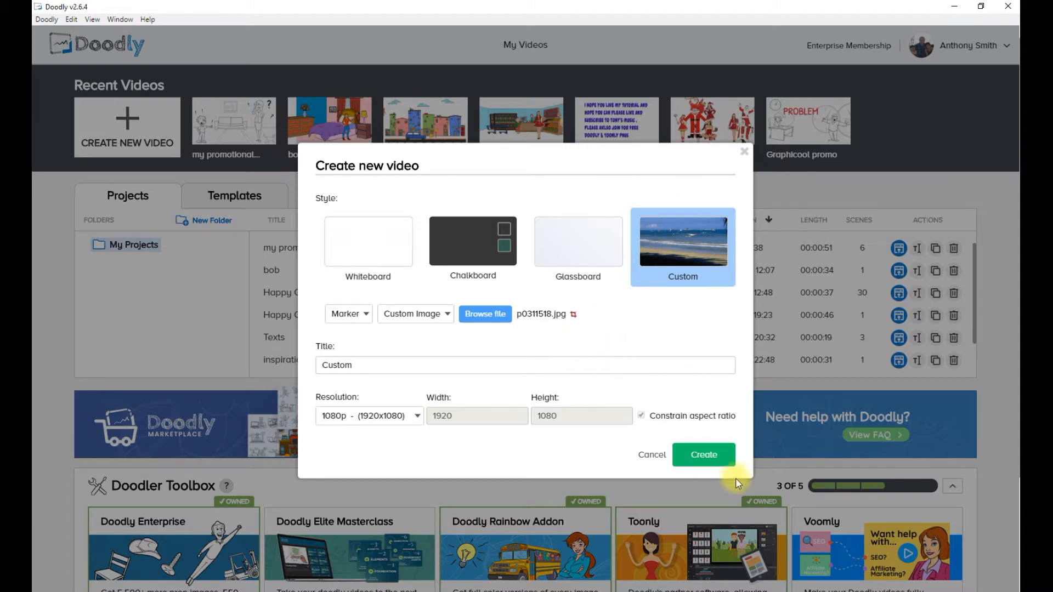
click(718, 462)
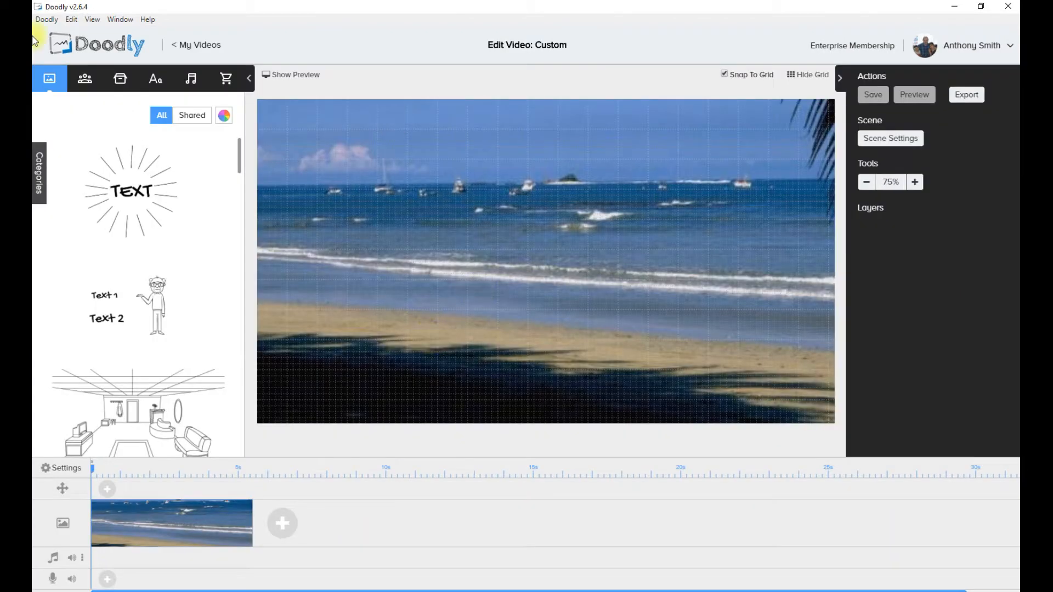
Place the coloured pointing woman on the left of the beach and the coloured Fishing Boat, found by searching "boat", beside her
click(85, 78)
drag(223, 219, 354, 323)
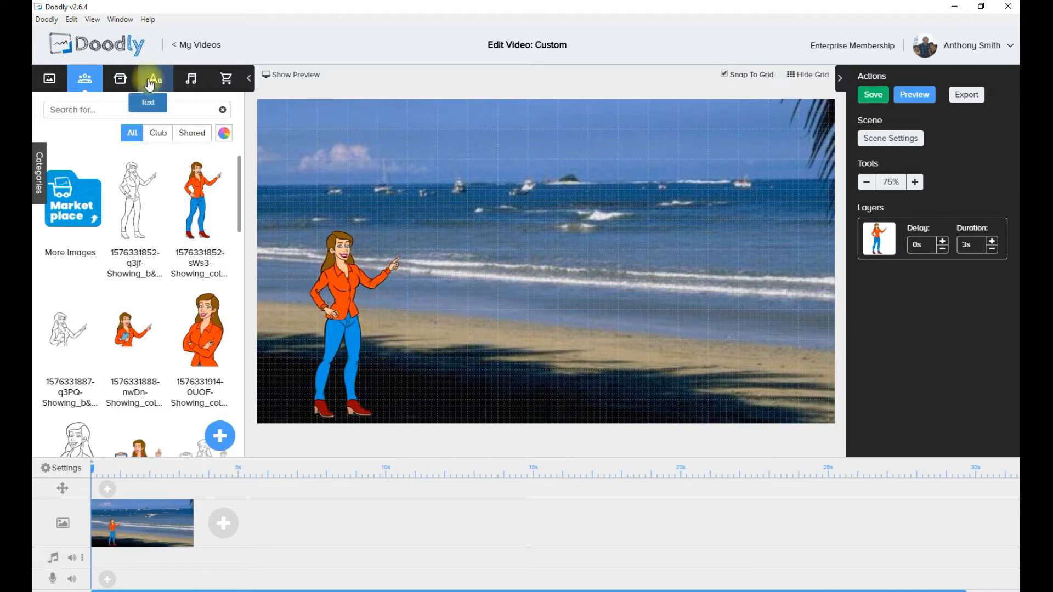
click(128, 82)
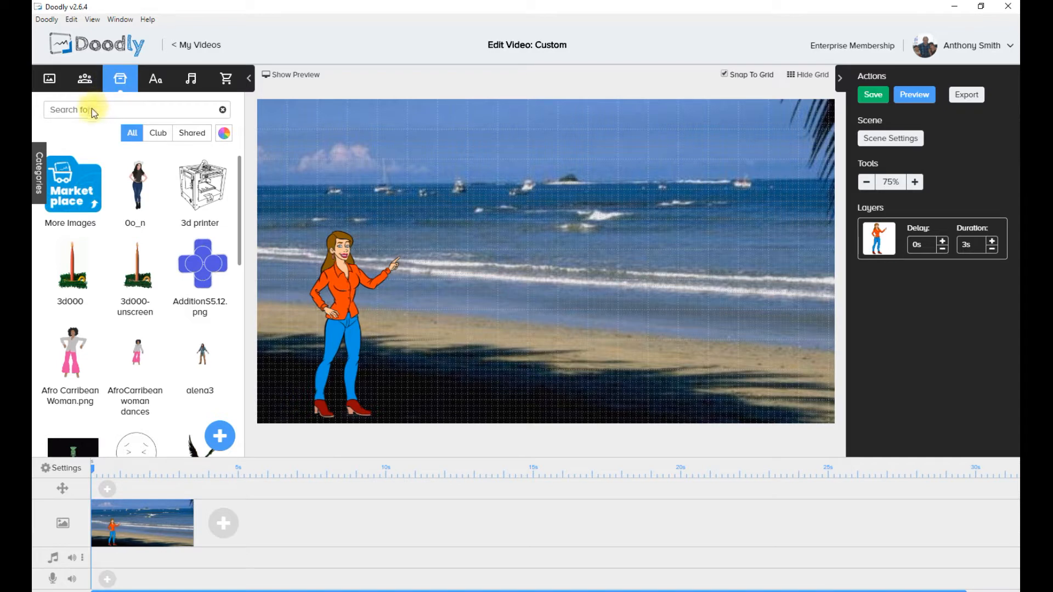
click(153, 109)
text(boat)
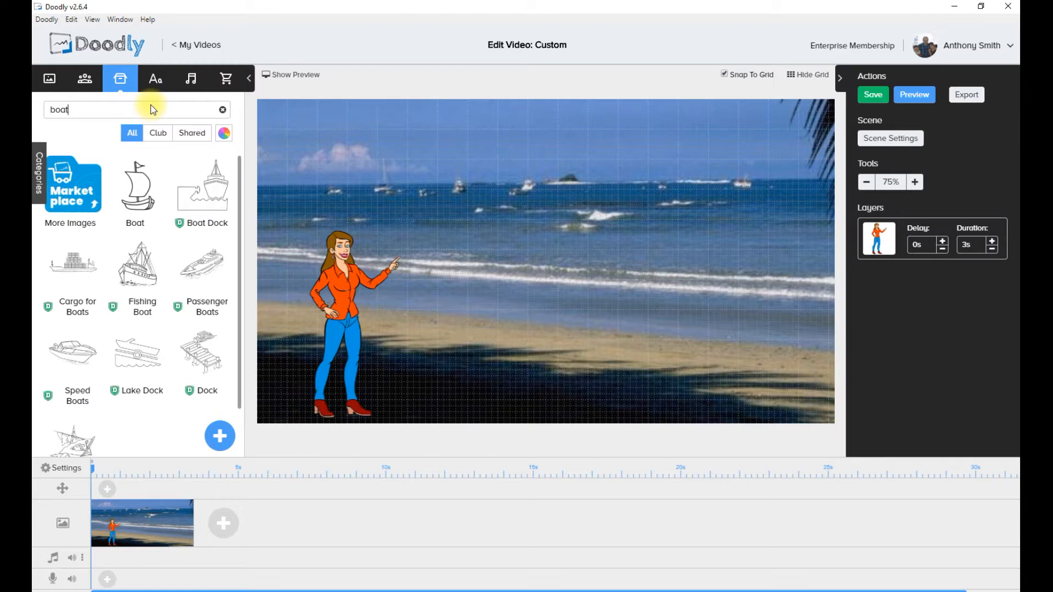
click(225, 135)
drag(137, 266, 486, 233)
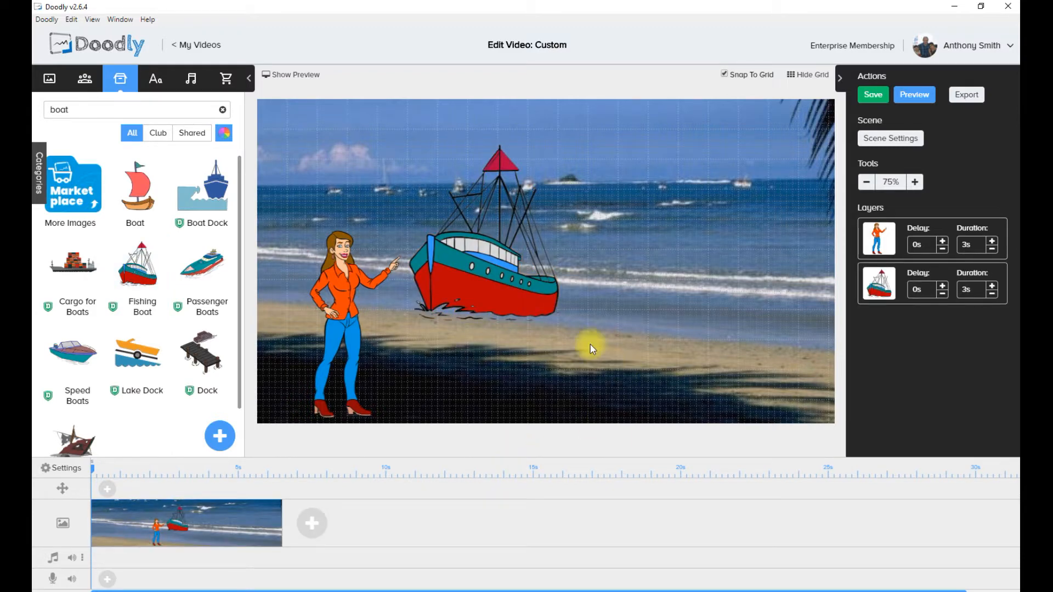
Add a text in the Acce font over the sea beside the boat, reading "welcome to cuba!"
click(163, 82)
drag(141, 295, 665, 199)
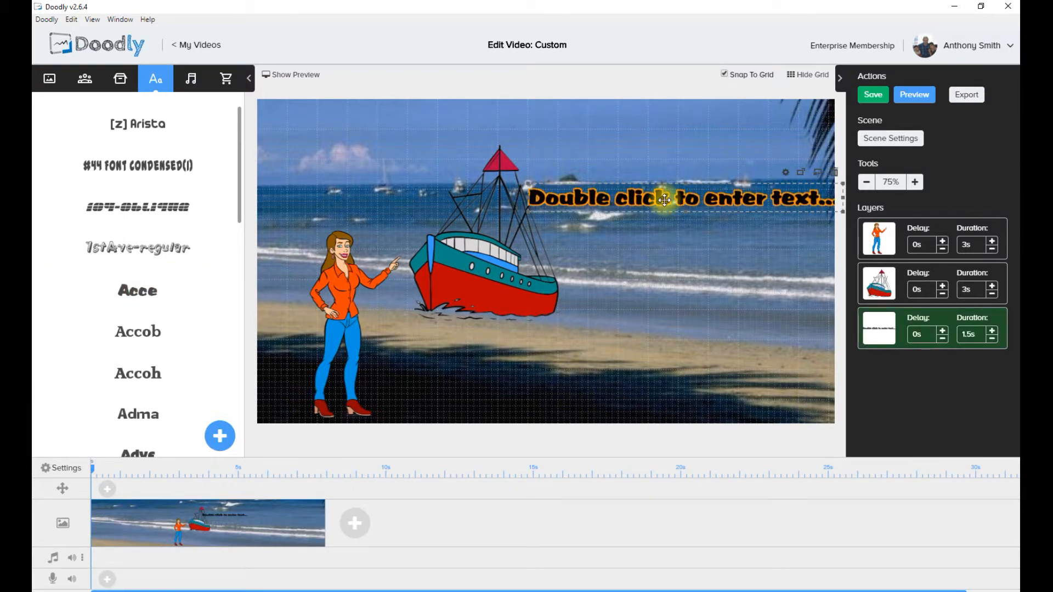
double_click(665, 199)
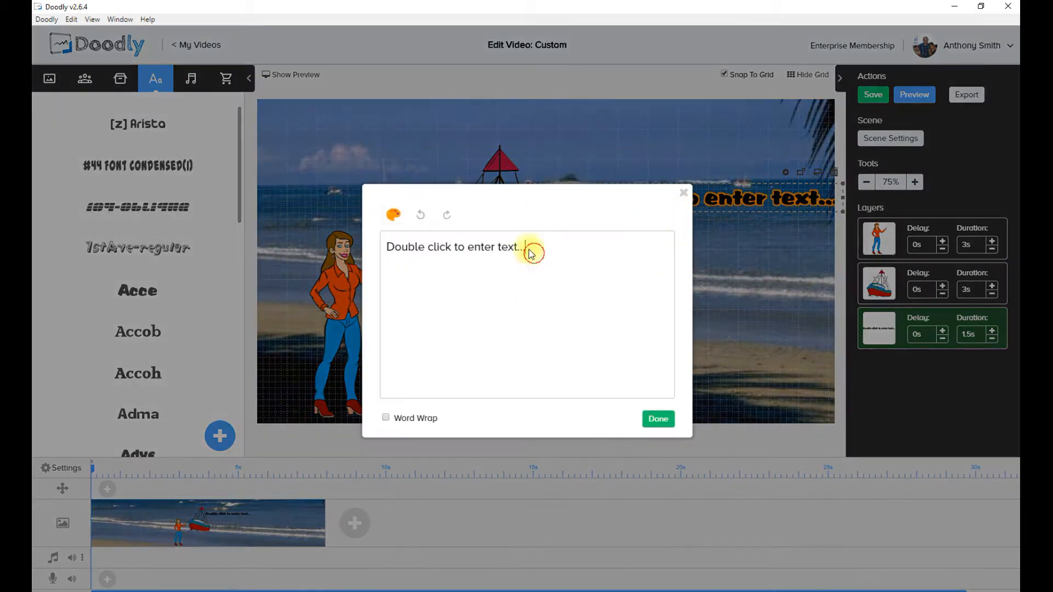
drag(526, 248, 315, 262)
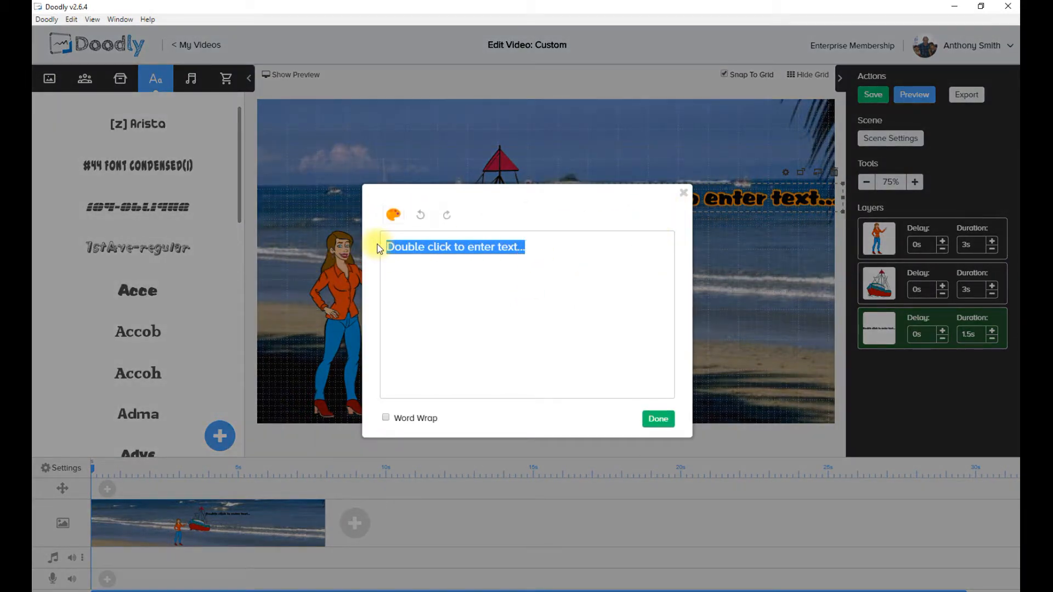
text(welcome to xcuba!)
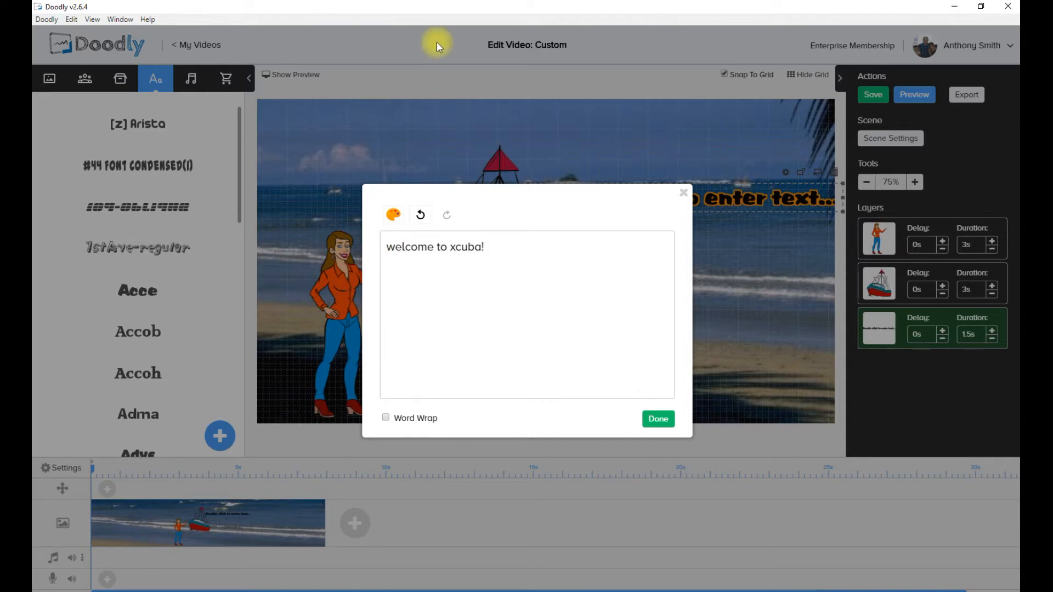
click(461, 250)
key(BackSpace)
key(BackSpace)
text(c)
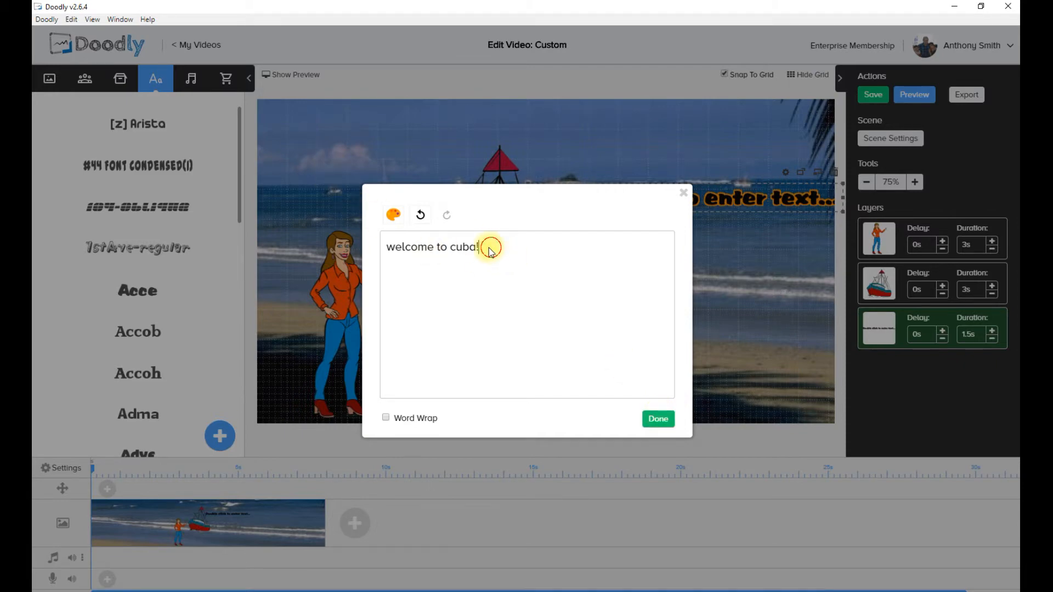
Colour the whole "welcome to cuba!" text yellow (F8E71C) and apply it
drag(492, 247, 364, 245)
click(393, 214)
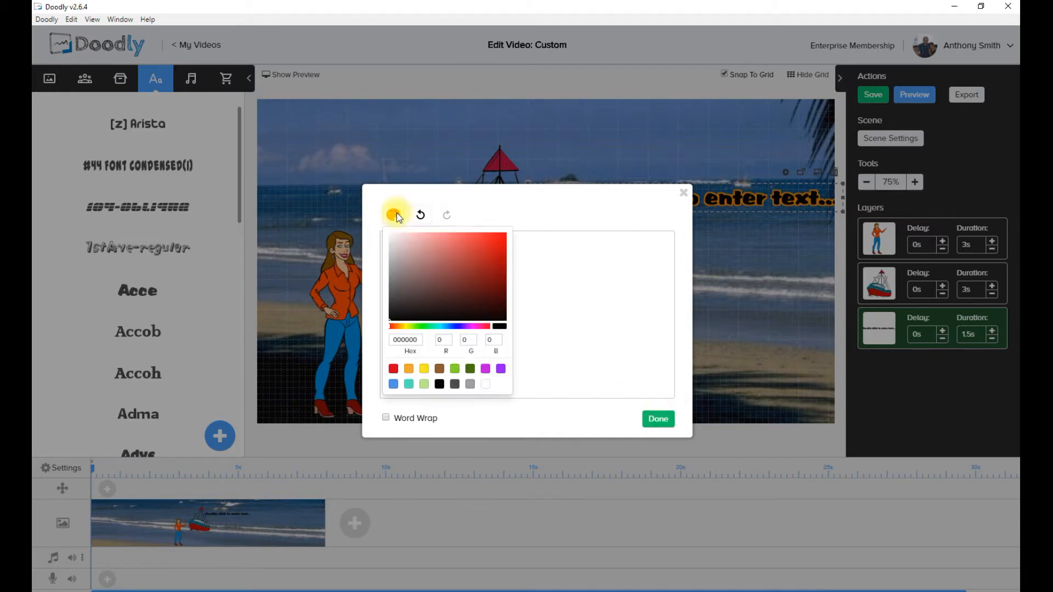
click(424, 369)
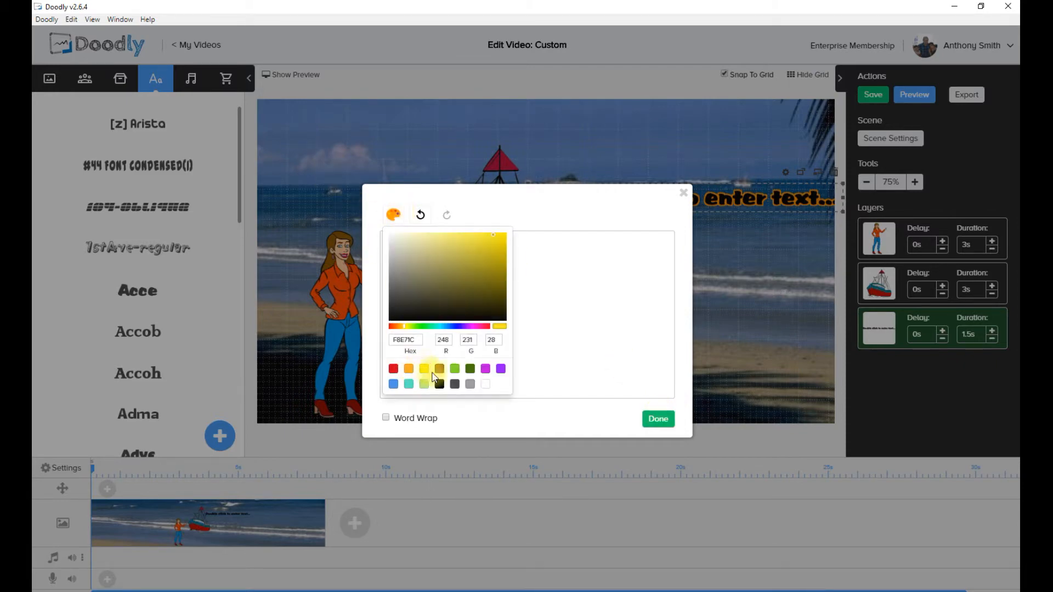
click(664, 422)
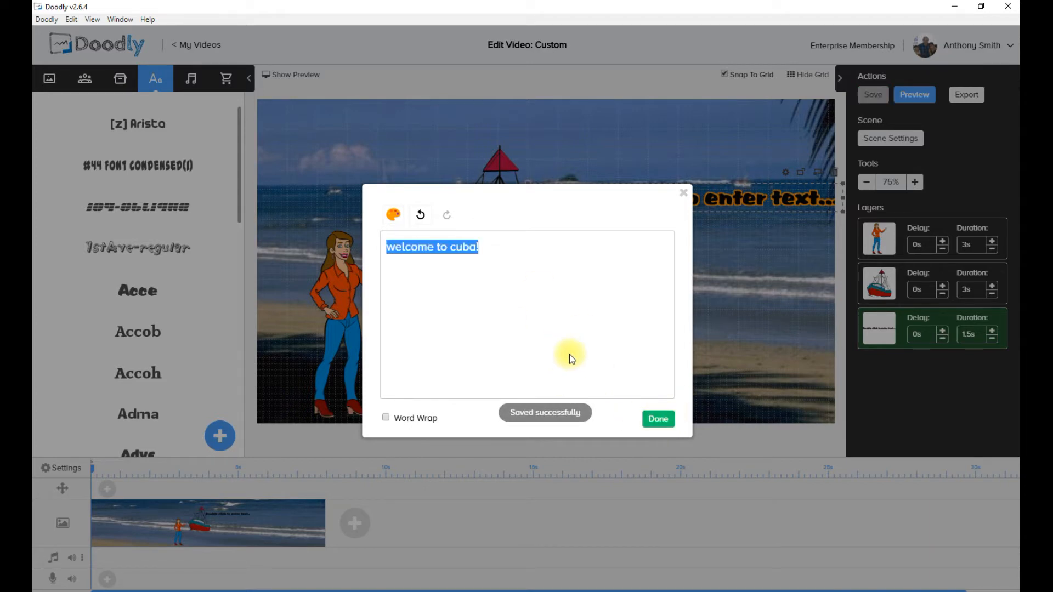
click(664, 424)
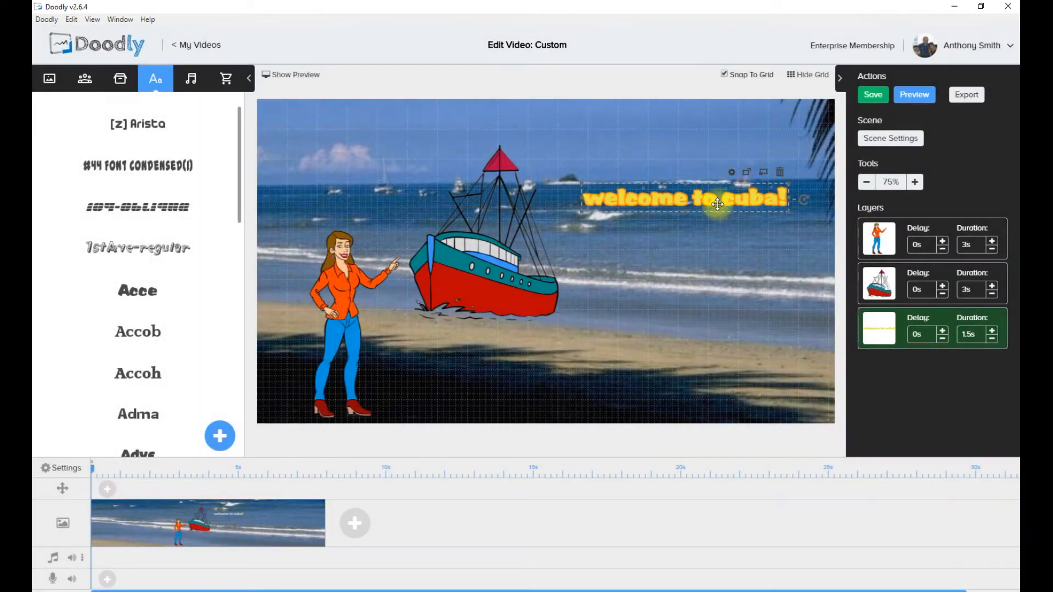
Enlarge the "welcome to cuba!" text slightly and position it near the horizon beside the boat's mast
drag(711, 196, 687, 153)
drag(768, 168, 783, 204)
drag(719, 150, 715, 183)
click(735, 351)
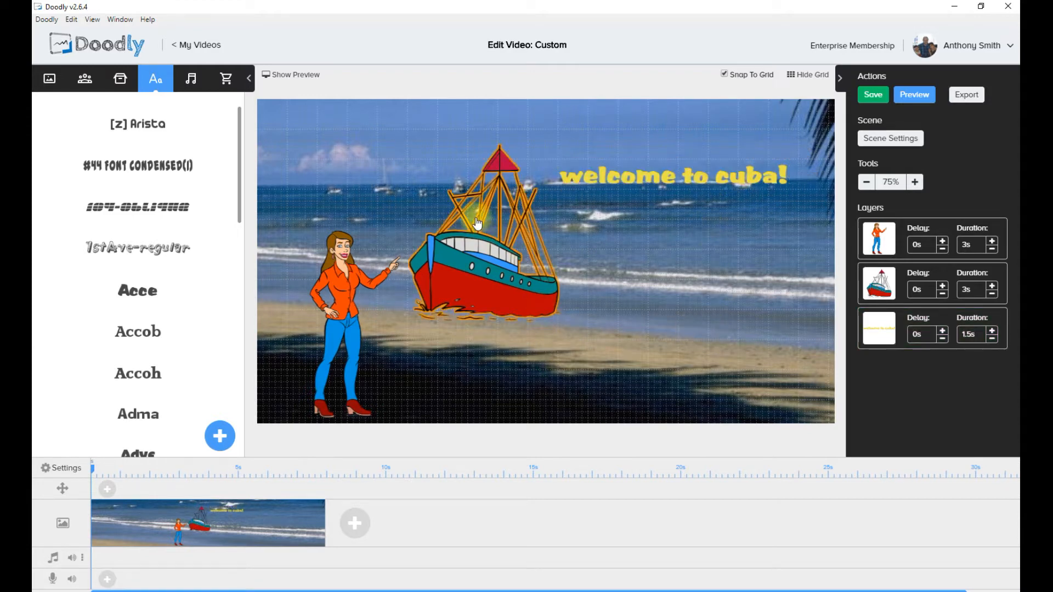
Flip the woman character horizontally through her asset settings
click(348, 273)
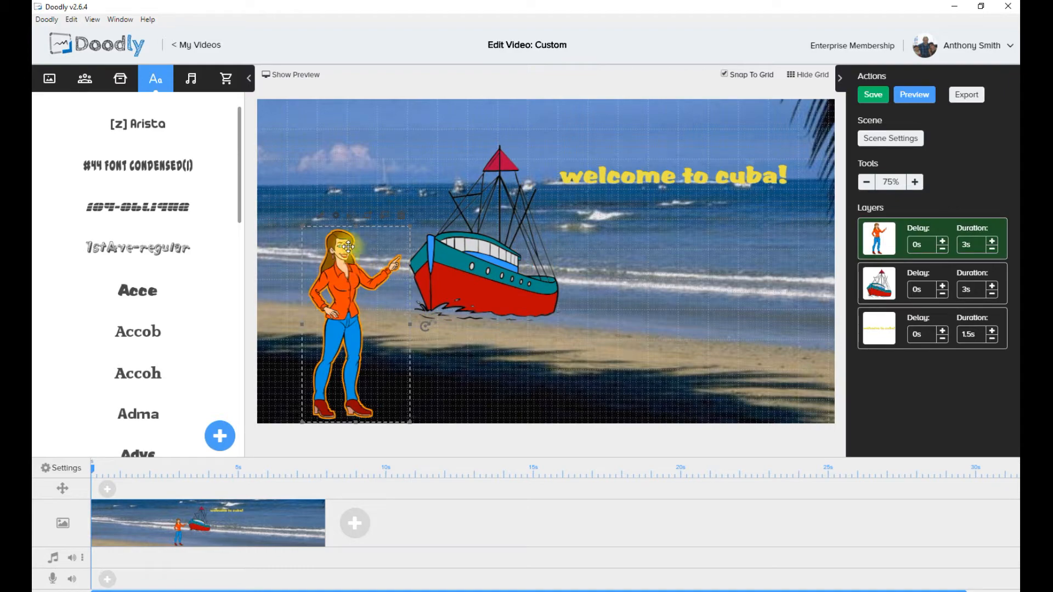
click(335, 216)
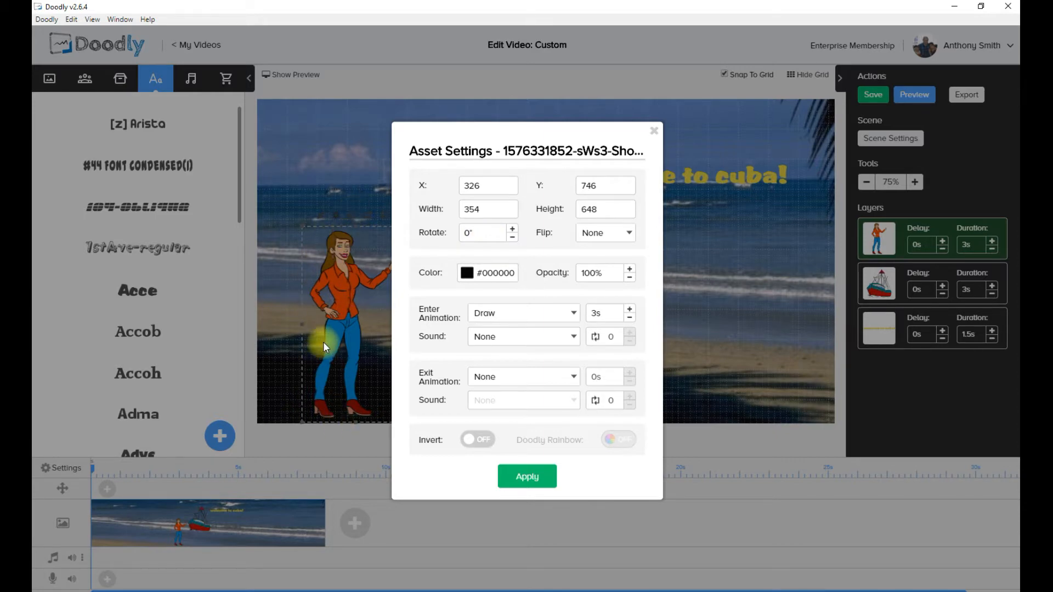
click(630, 233)
click(623, 257)
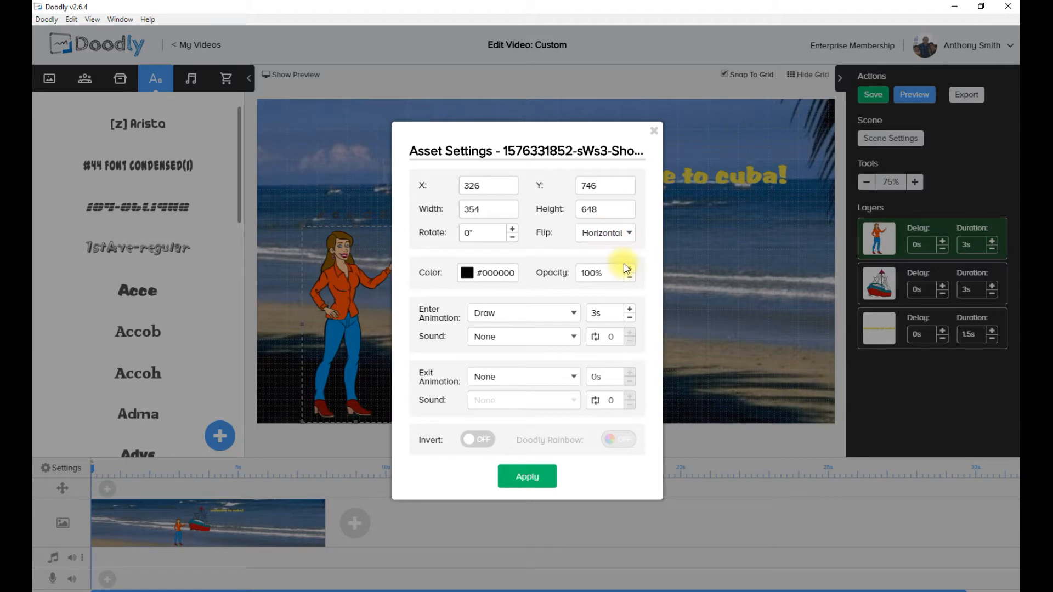
click(552, 483)
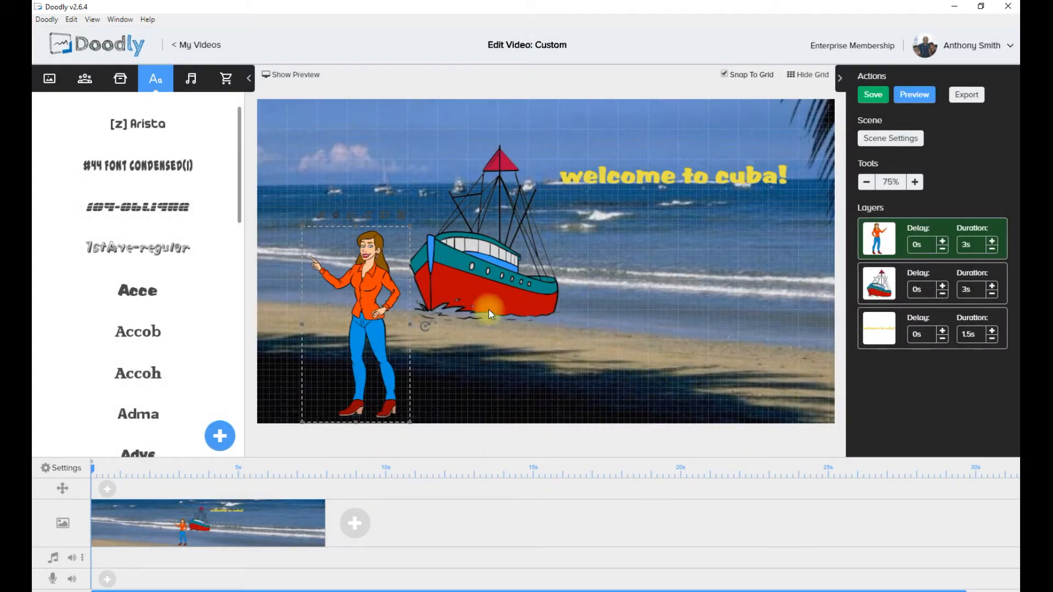
Set the woman character's flip back to None in her asset settings
click(339, 216)
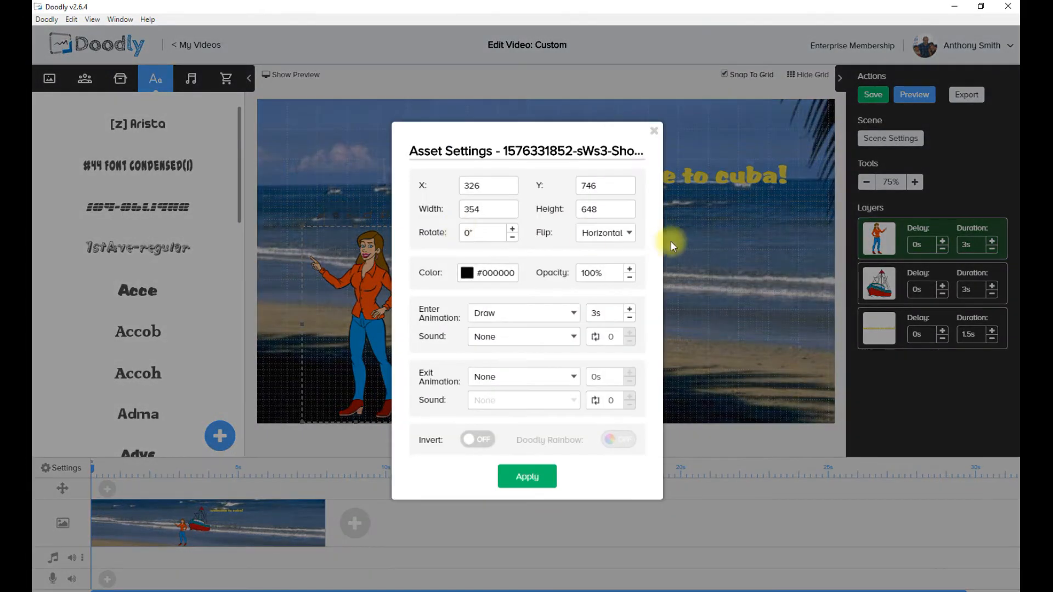
click(629, 233)
click(617, 244)
click(527, 477)
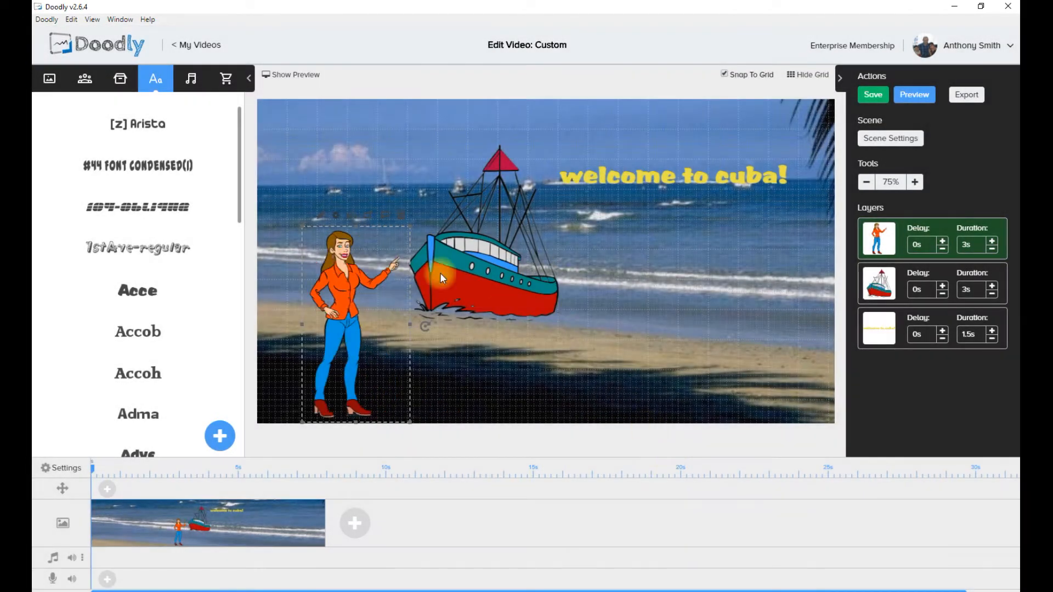
Set the woman character's opacity to 50% in her asset settings, apply it, and move her slightly up and away from the boat
click(348, 214)
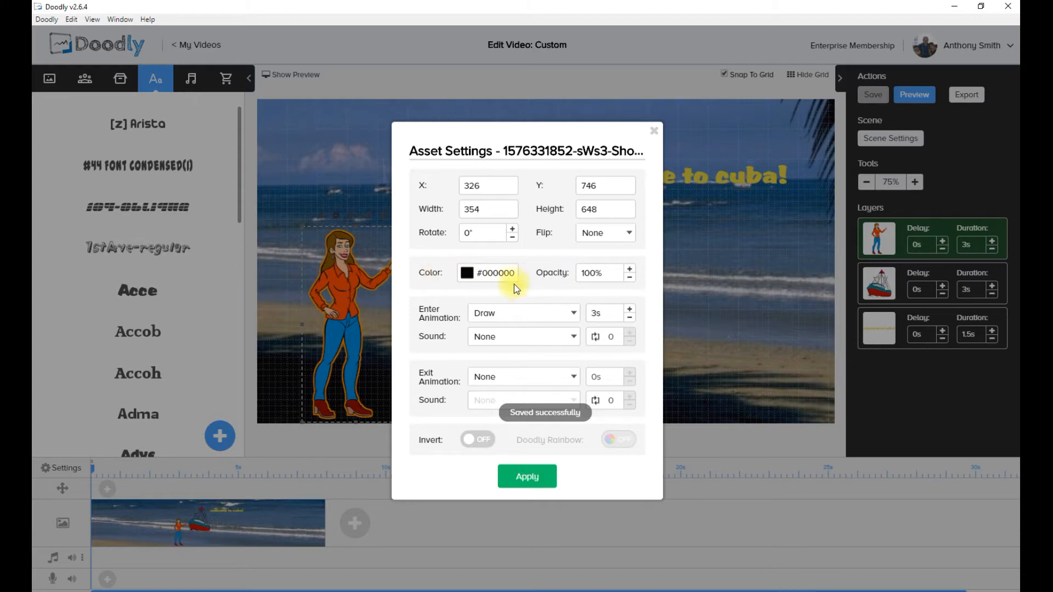
double_click(593, 272)
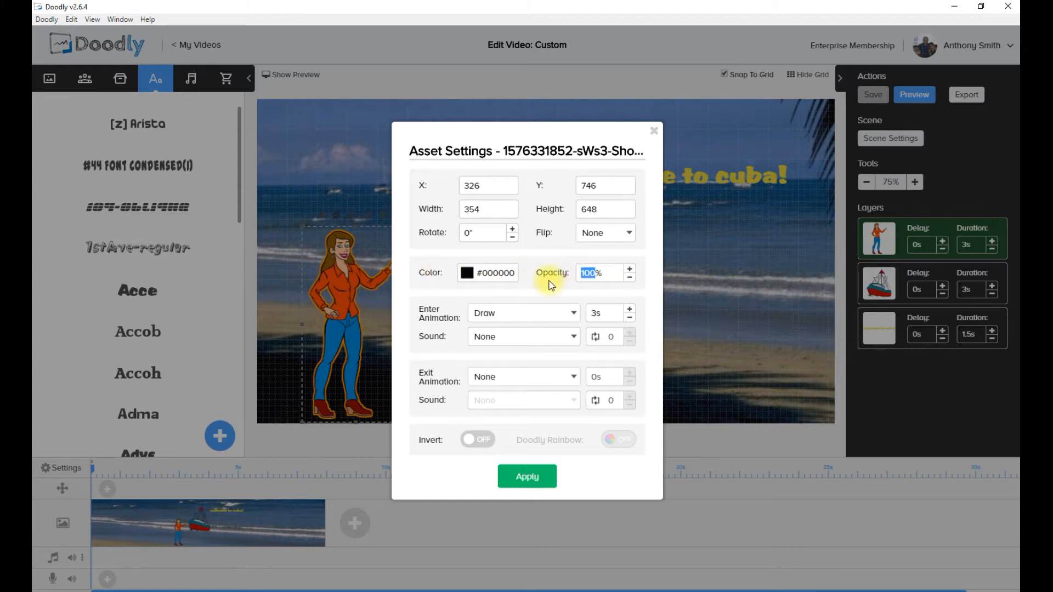
text(5)
click(528, 477)
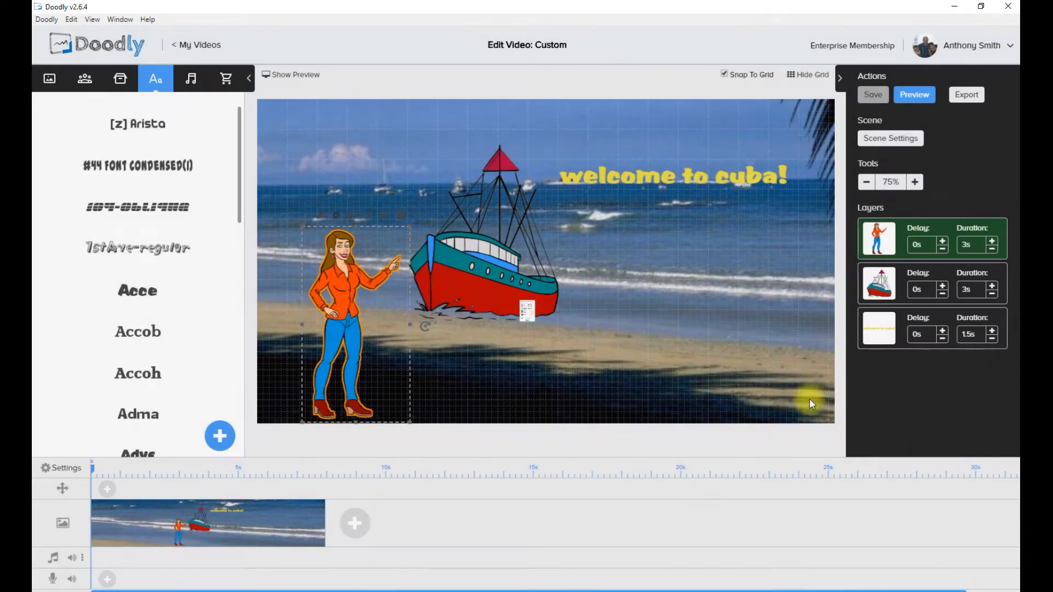
drag(351, 316, 341, 291)
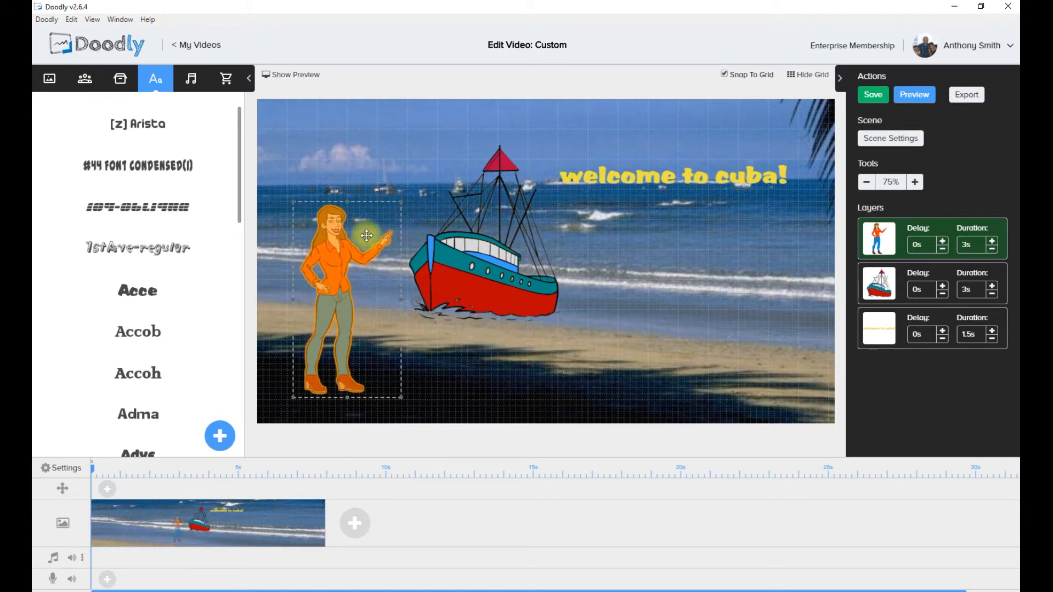
Bring the woman character in front of the boat in the layer order, test the overlap by moving her over it, and return her beside it
click(330, 191)
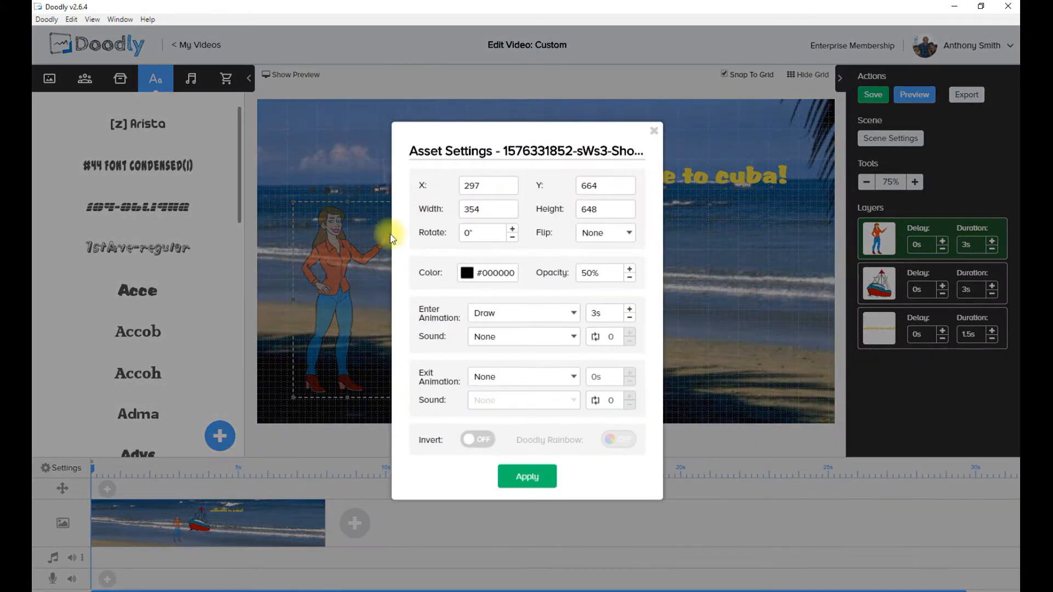
click(336, 209)
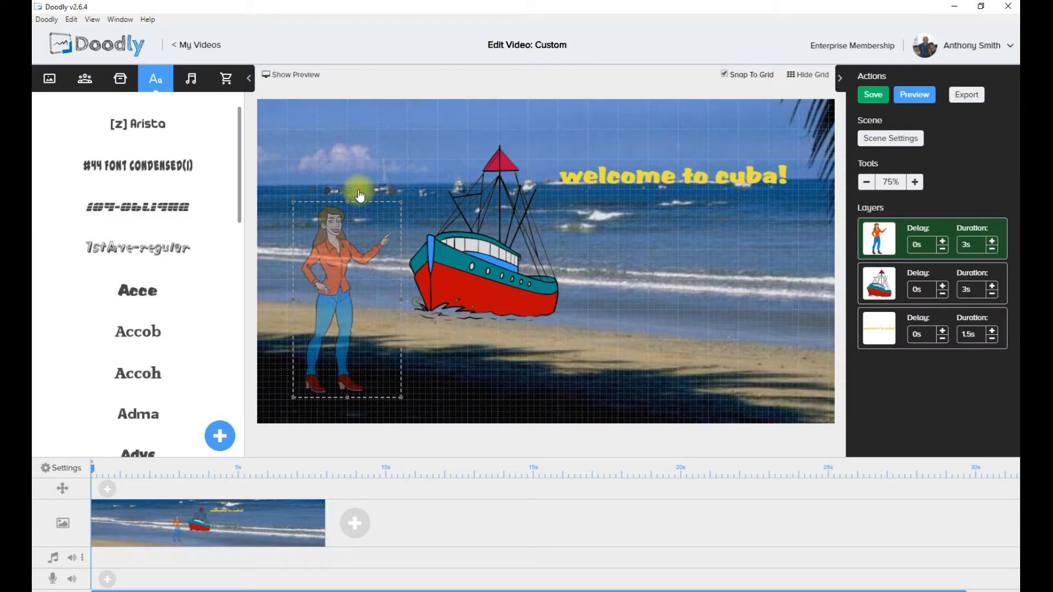
click(359, 190)
drag(350, 277, 488, 279)
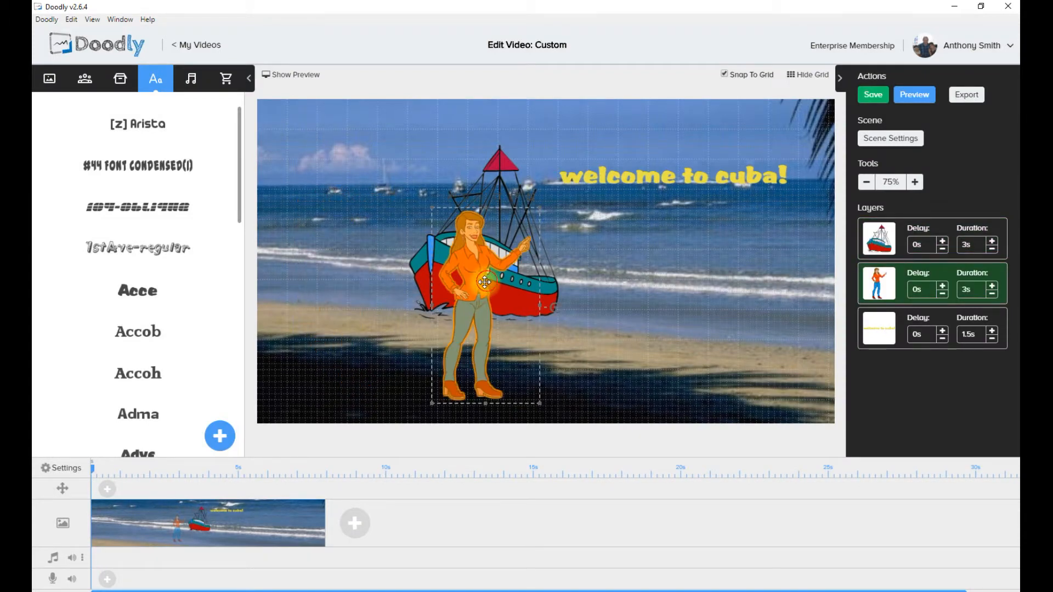
click(638, 312)
drag(479, 328, 510, 287)
drag(524, 340, 349, 363)
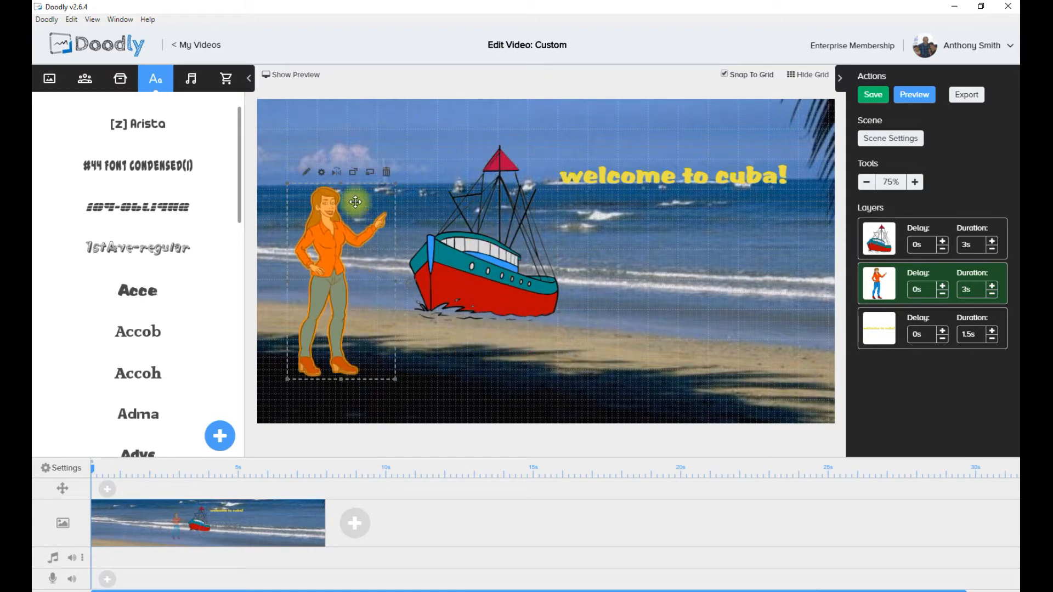
click(321, 173)
drag(607, 274, 571, 279)
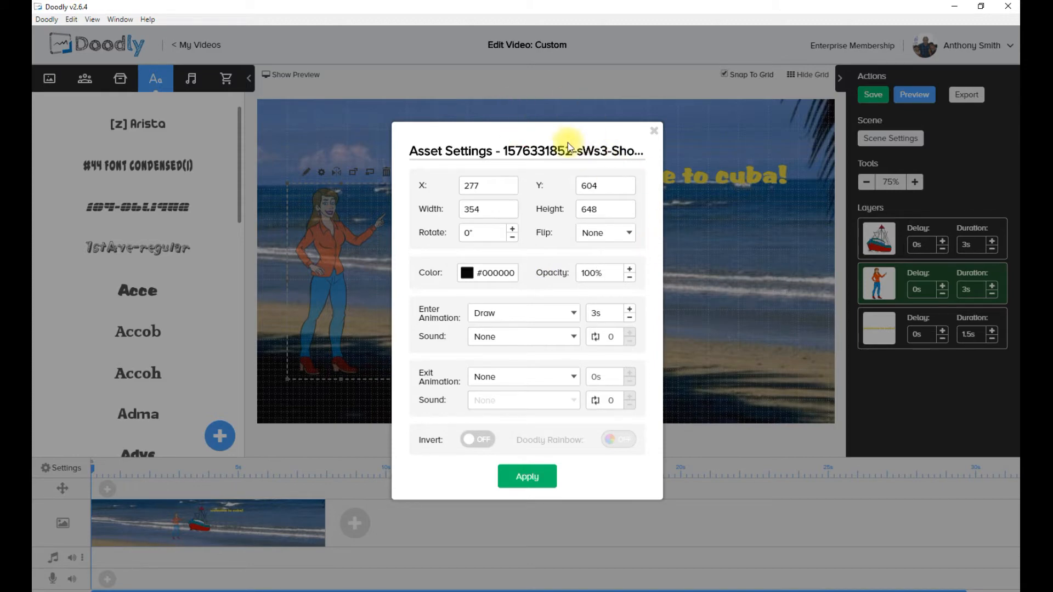
key(Escape)
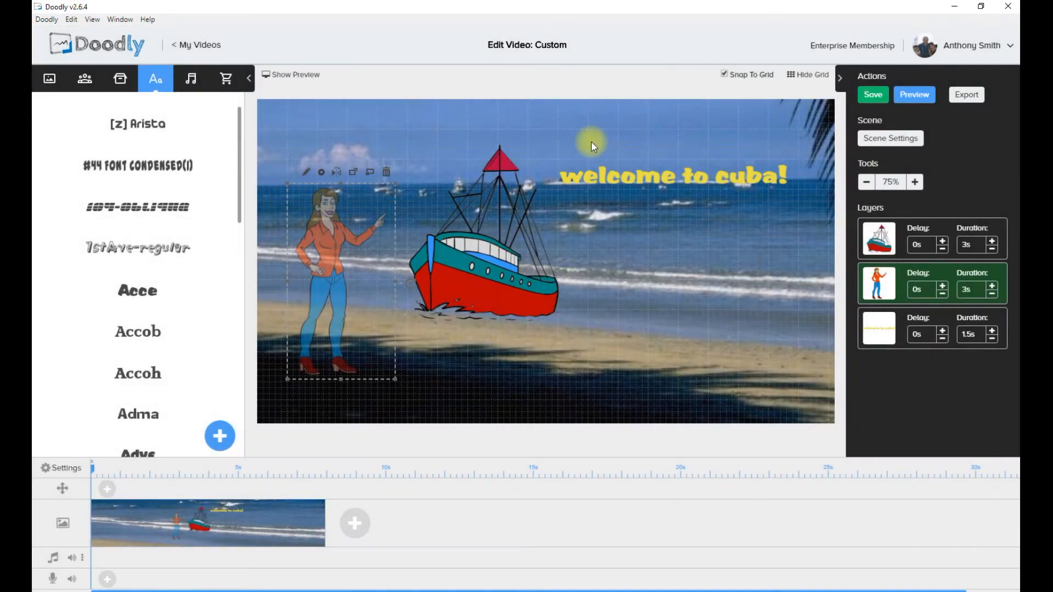
Switch Doodly Rainbow off for the props library and for the fishing boat through its asset settings
click(509, 230)
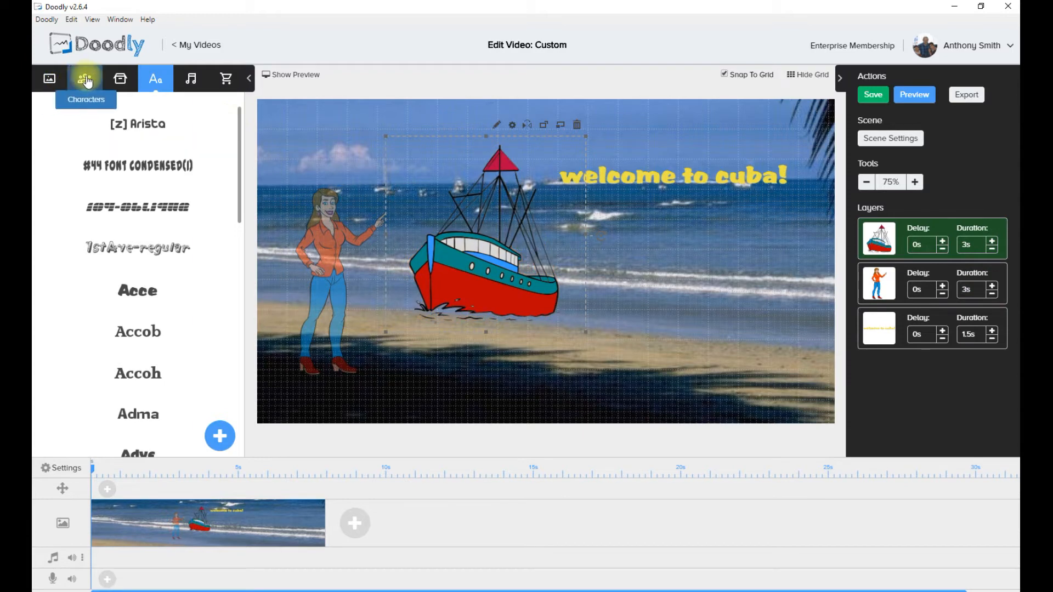
click(120, 79)
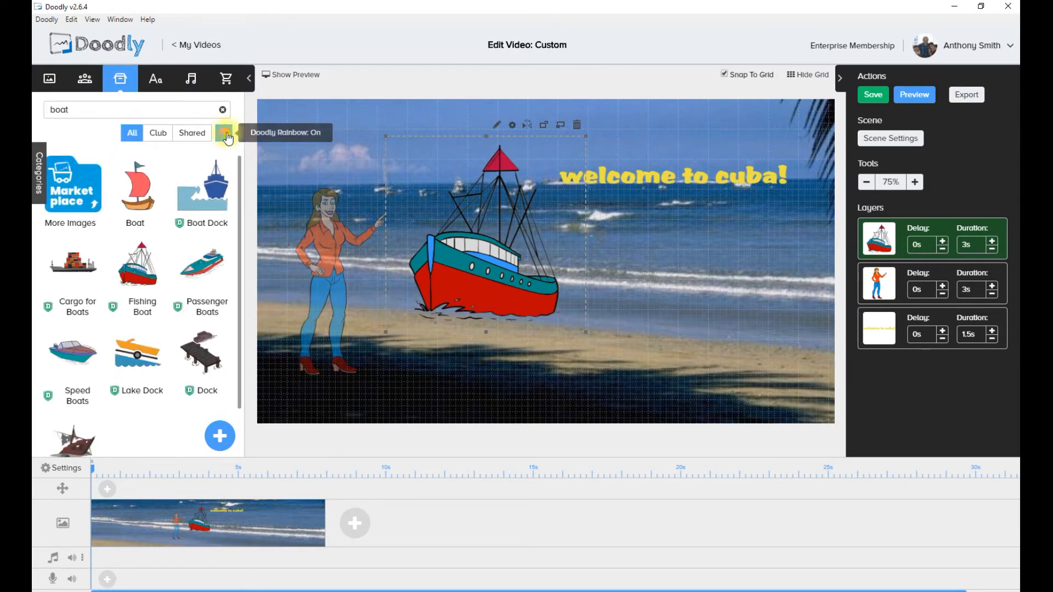
click(225, 134)
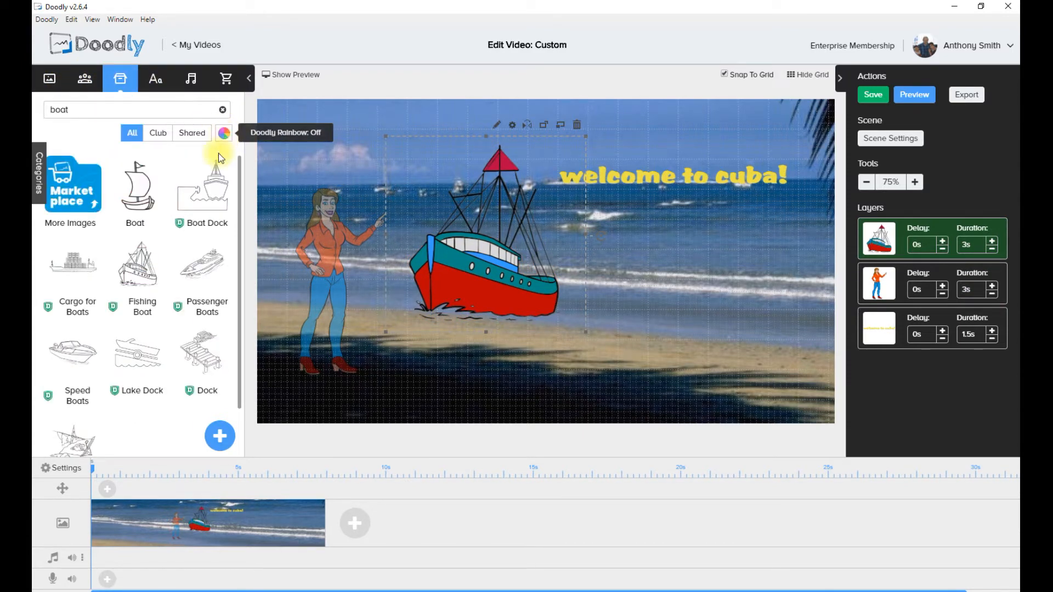
drag(514, 278, 517, 278)
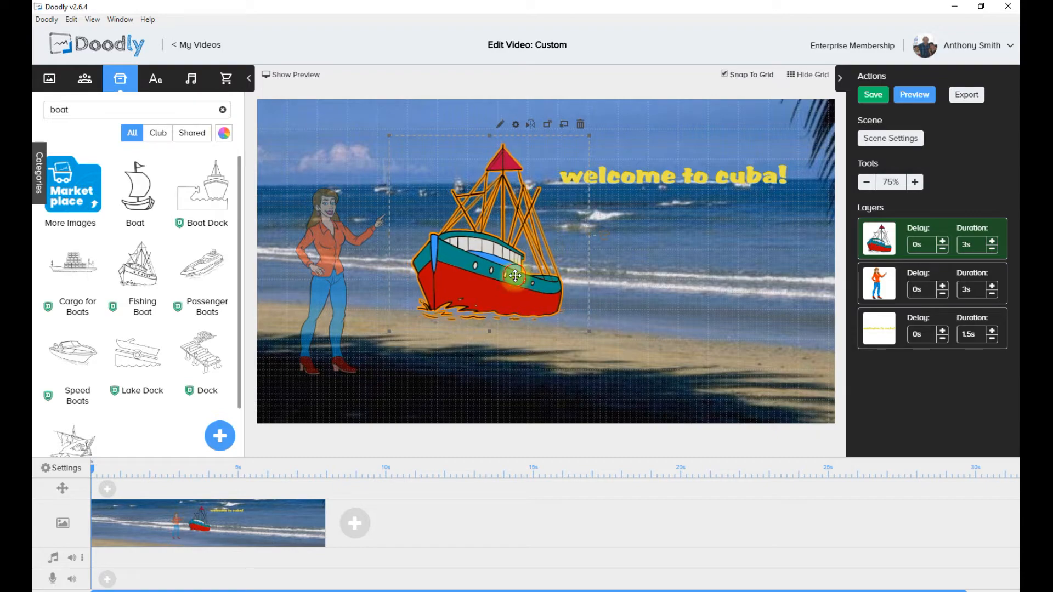
click(515, 124)
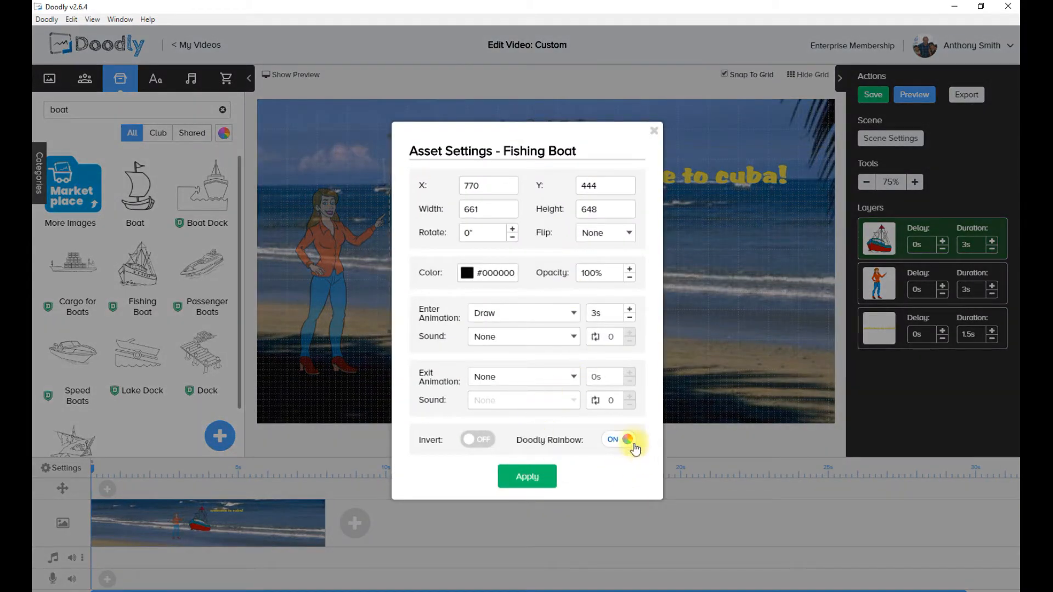
click(535, 487)
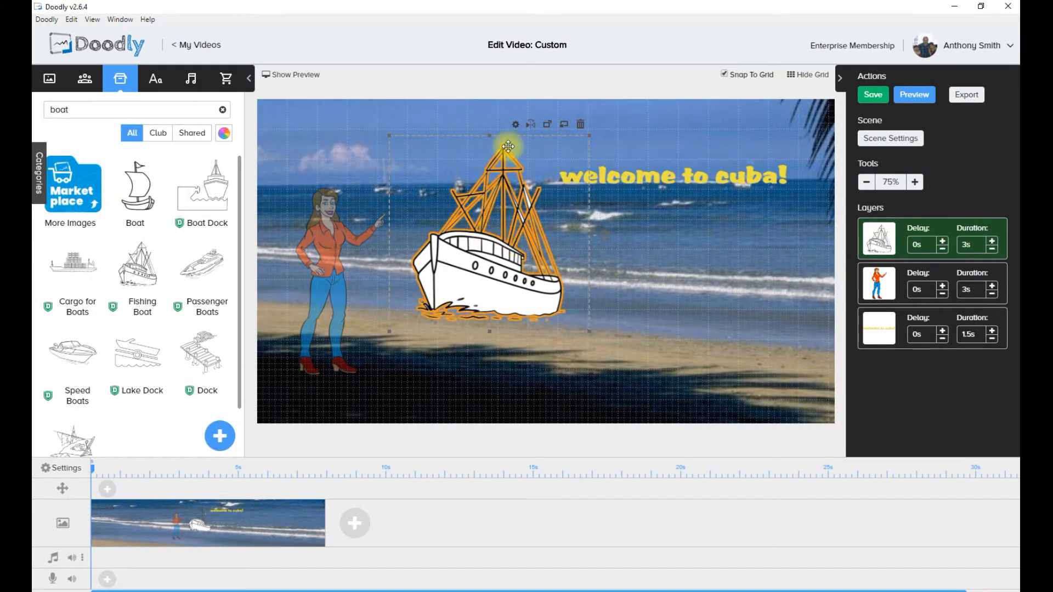
Colour the fishing boat's line art purple (BD10E0) in its asset settings and apply it
click(516, 127)
click(468, 274)
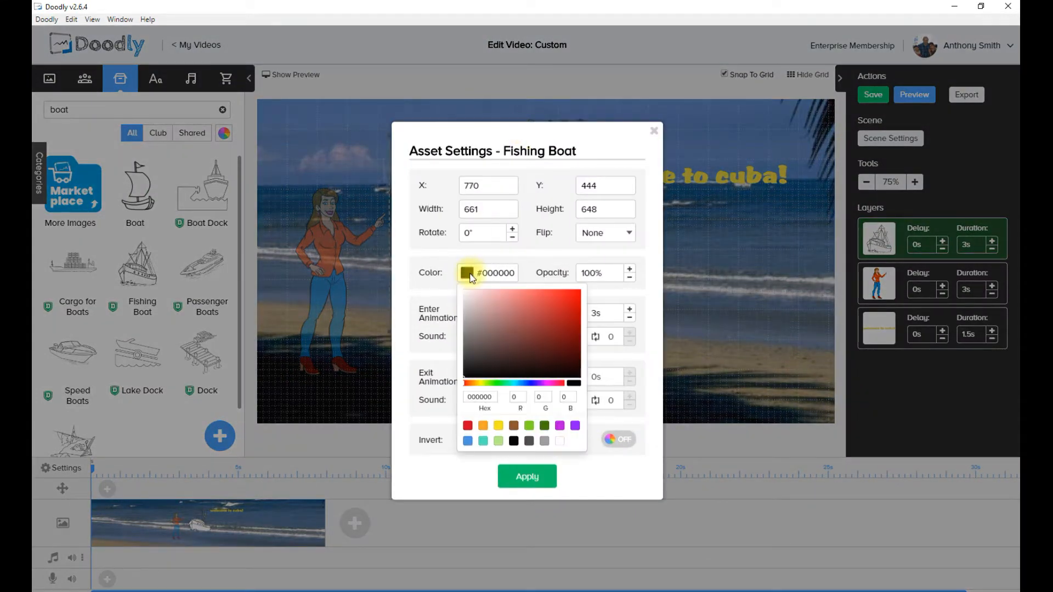
click(560, 427)
click(535, 475)
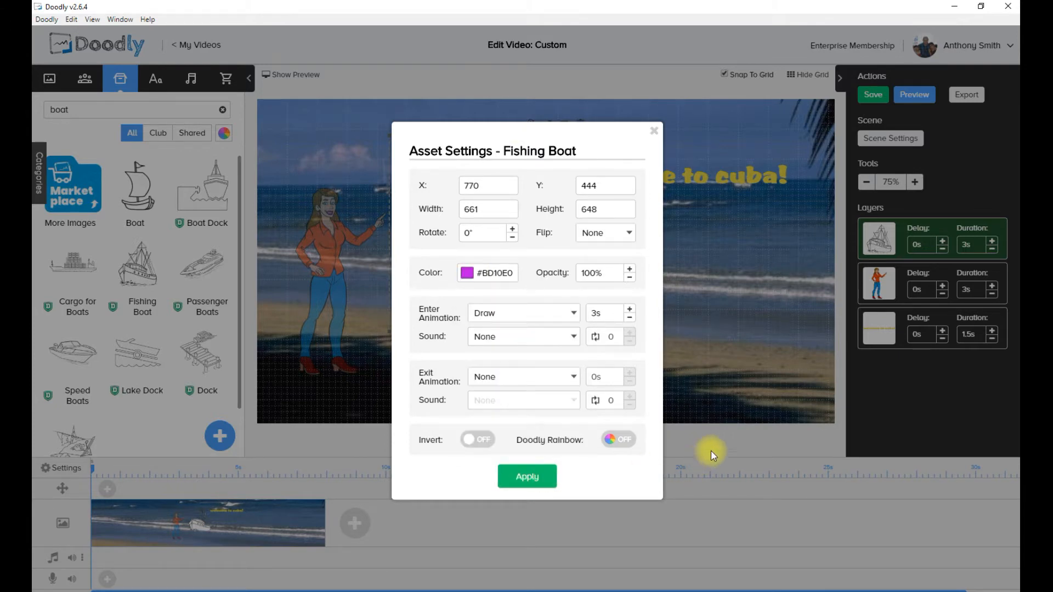
click(551, 479)
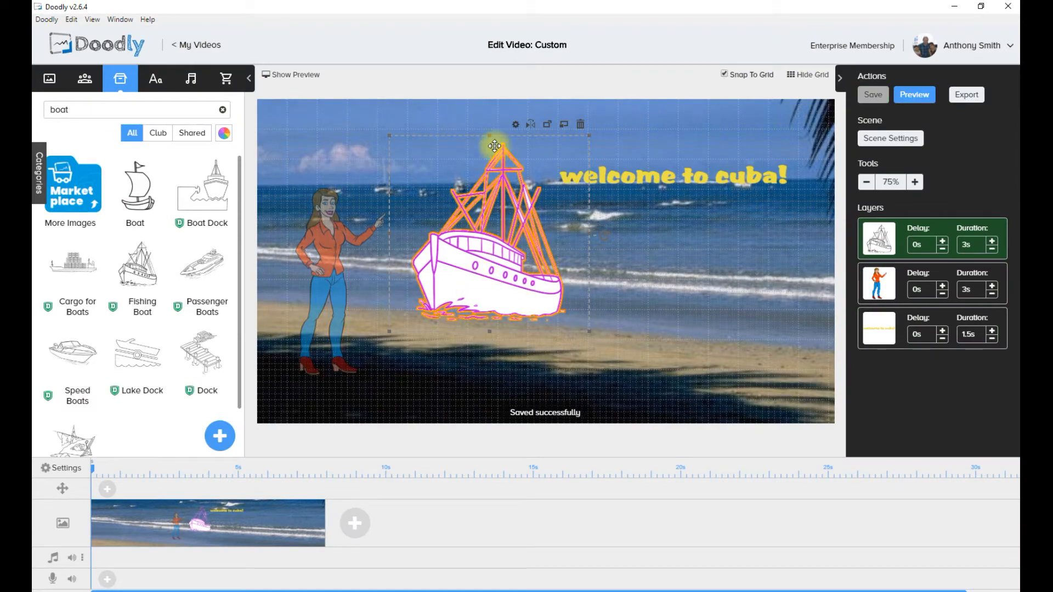
Recolour the fishing boat's line art yellow (F8E71C) in its asset settings, apply it and deselect the boat
click(515, 124)
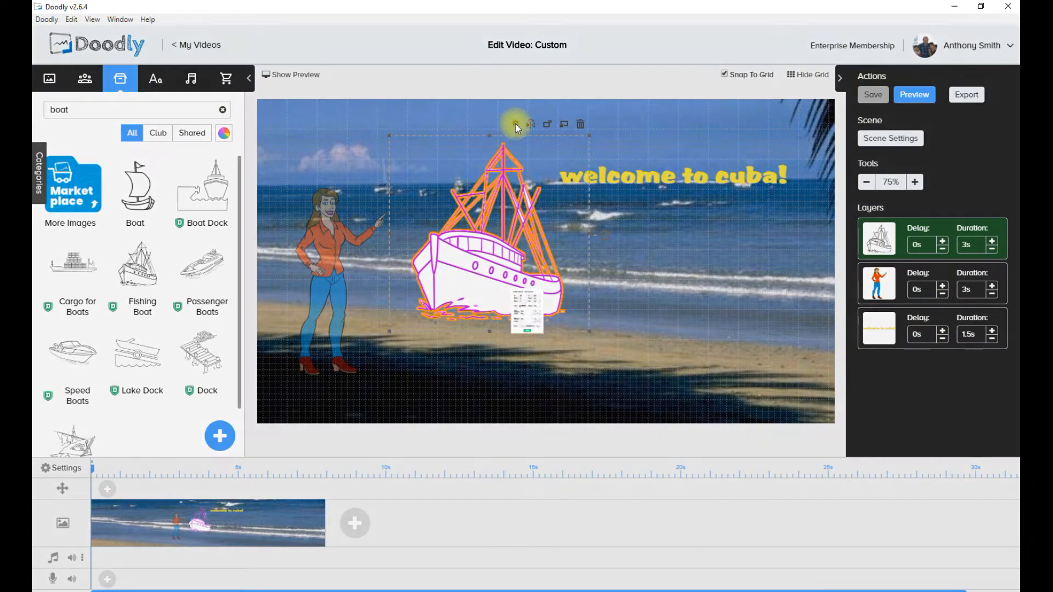
click(479, 274)
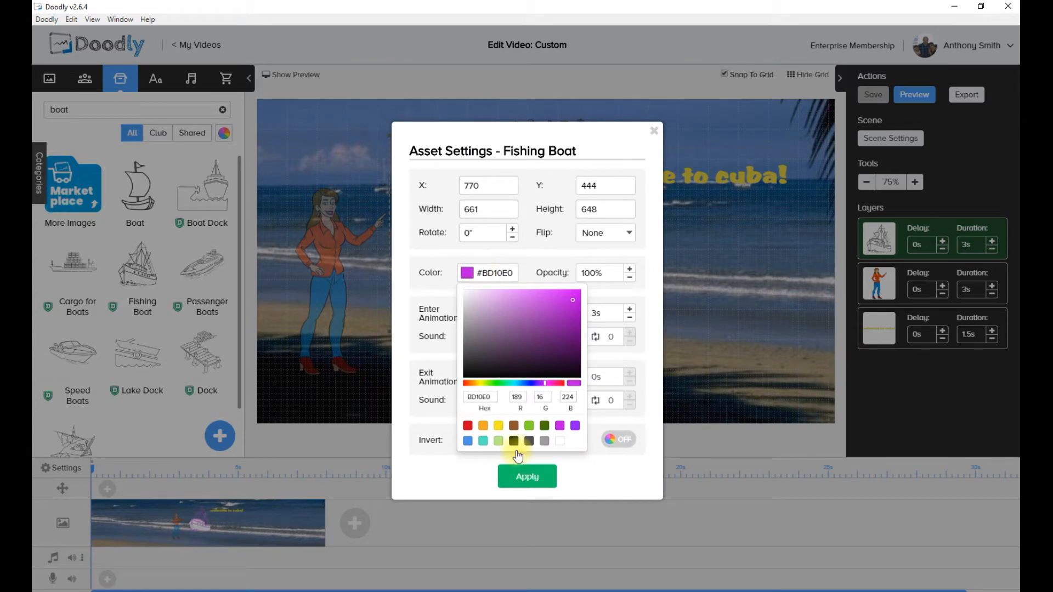
click(500, 427)
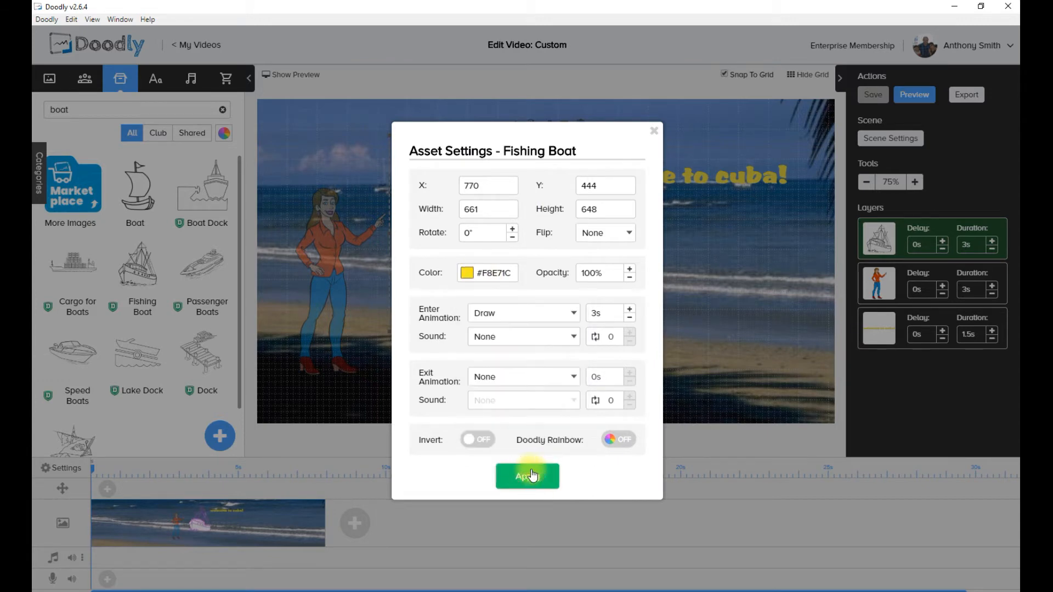
click(615, 444)
click(527, 477)
click(647, 344)
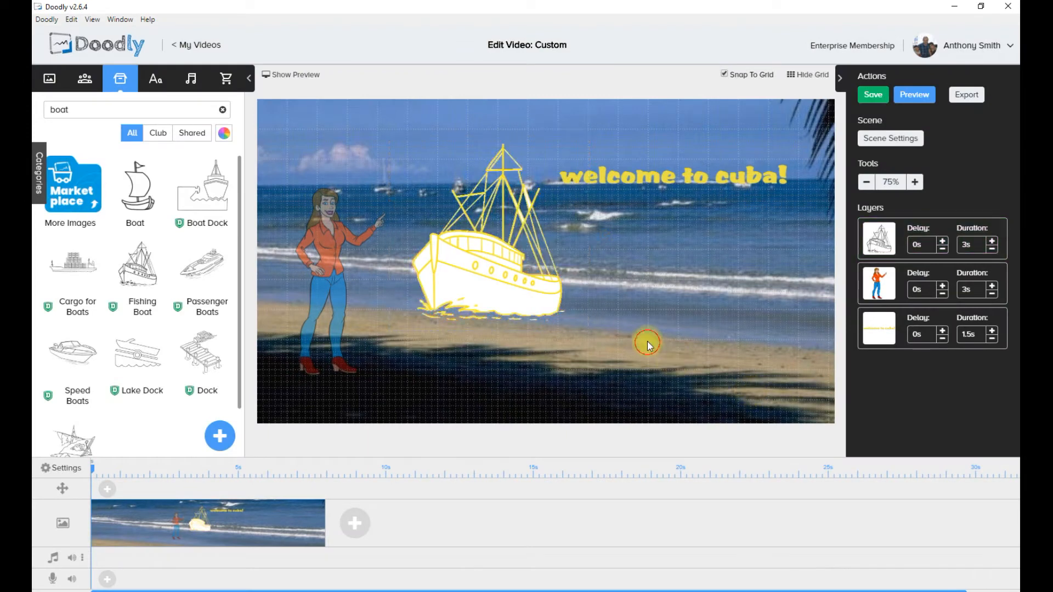
Set the fishing boat's line colour back to black (000000) in its asset settings and apply it
click(498, 276)
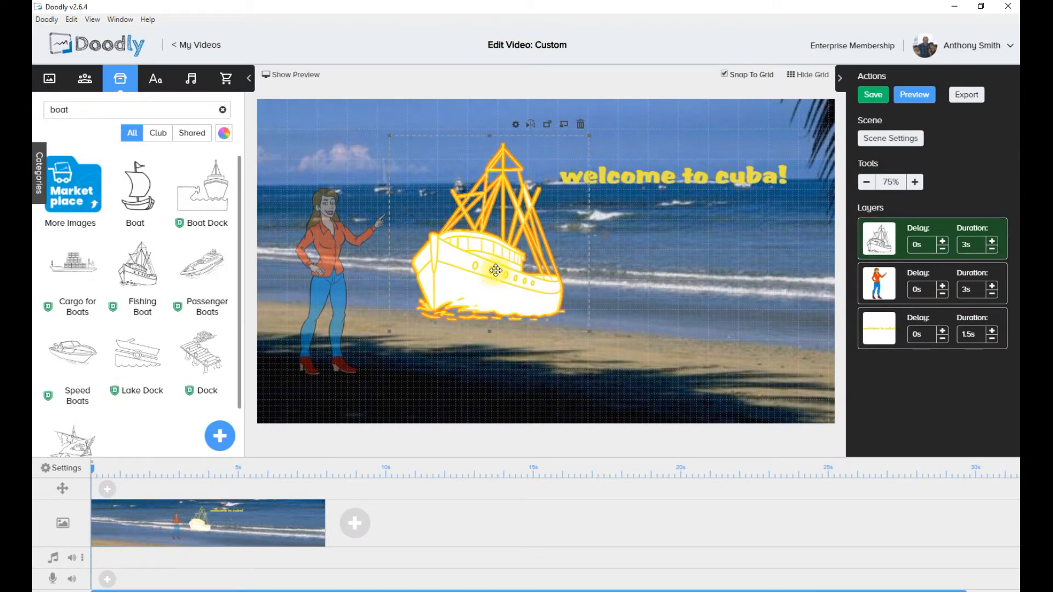
right_click(499, 274)
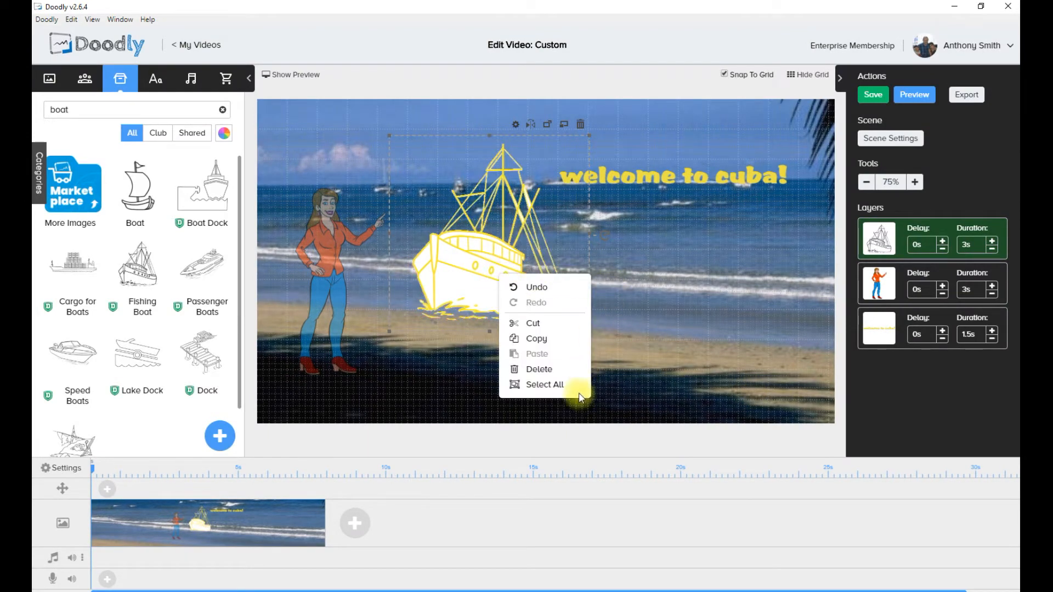
click(513, 125)
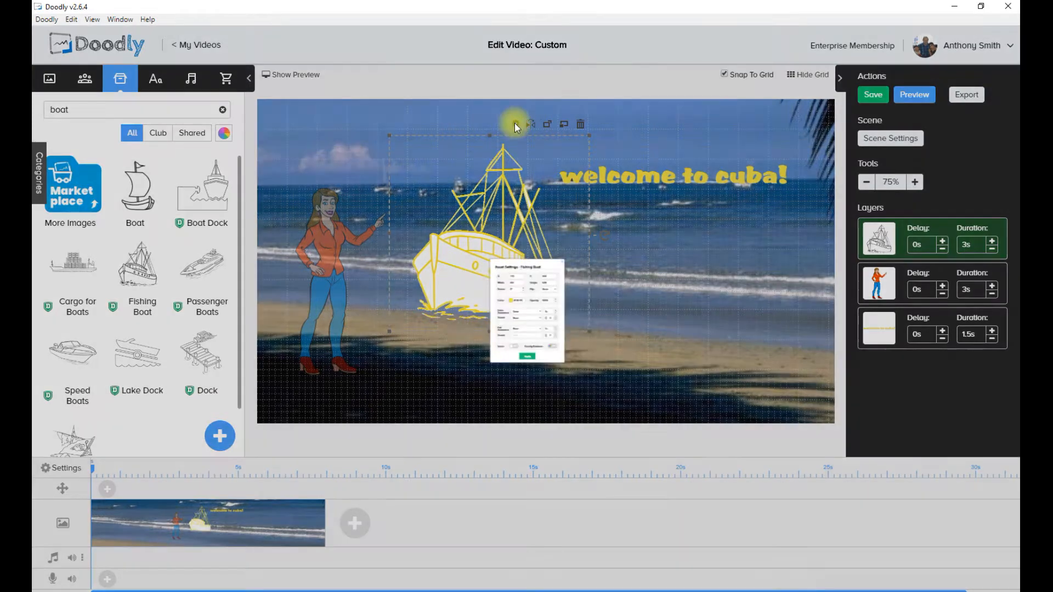
click(466, 273)
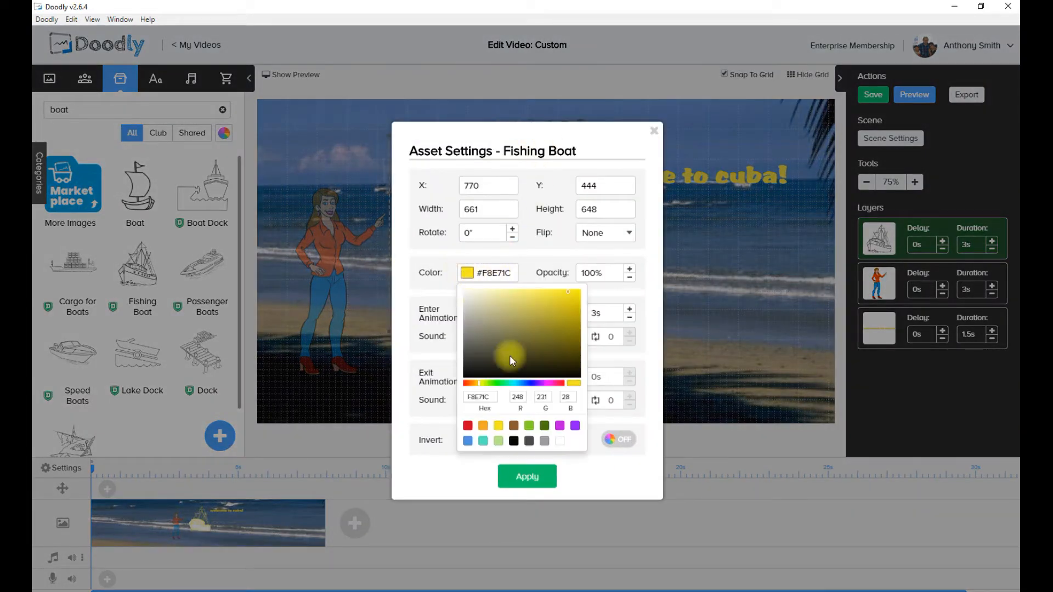
click(572, 427)
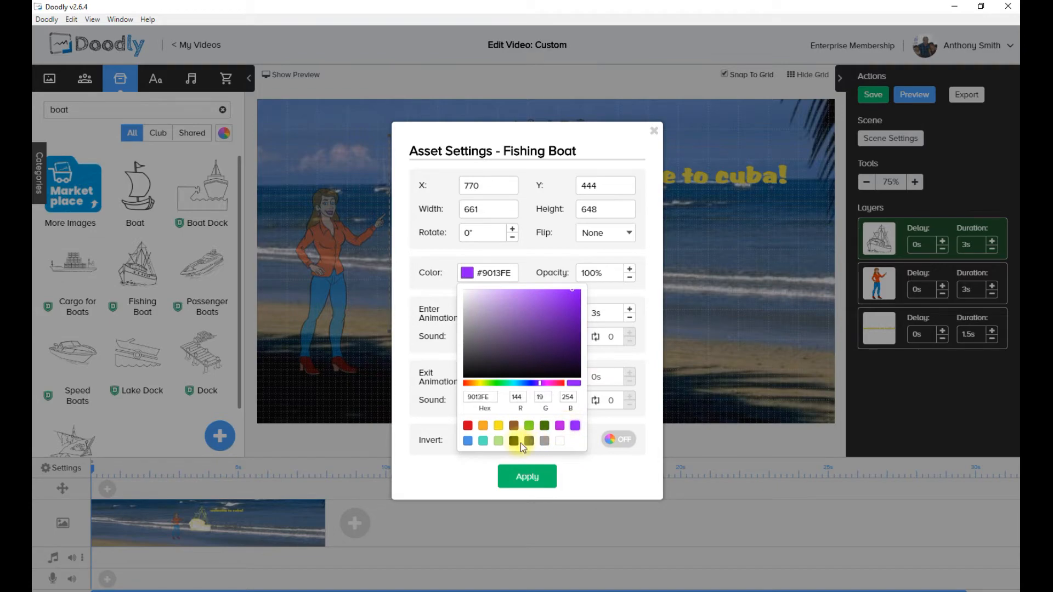
click(514, 441)
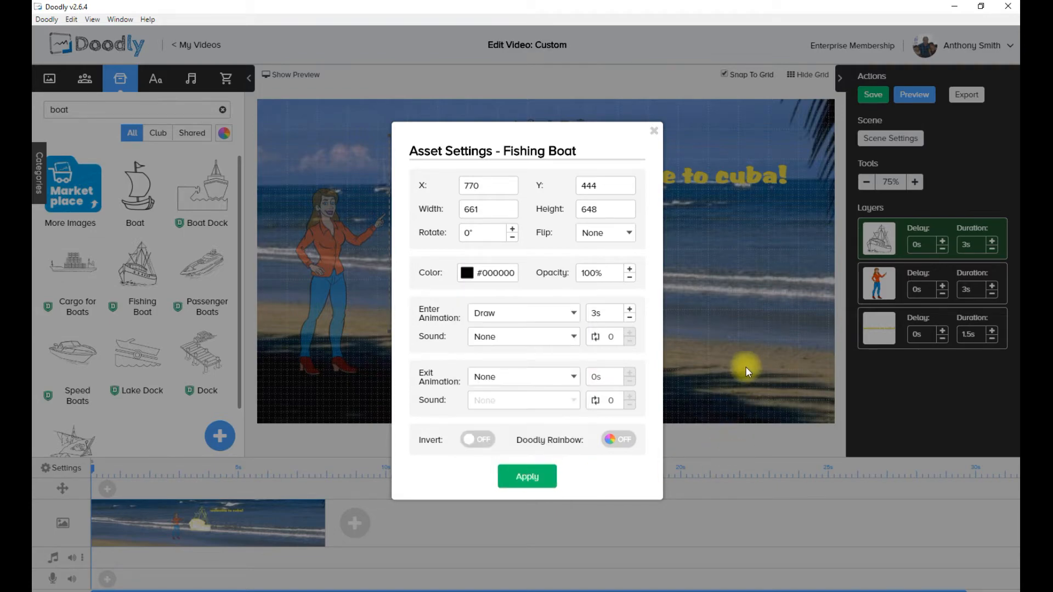
click(527, 477)
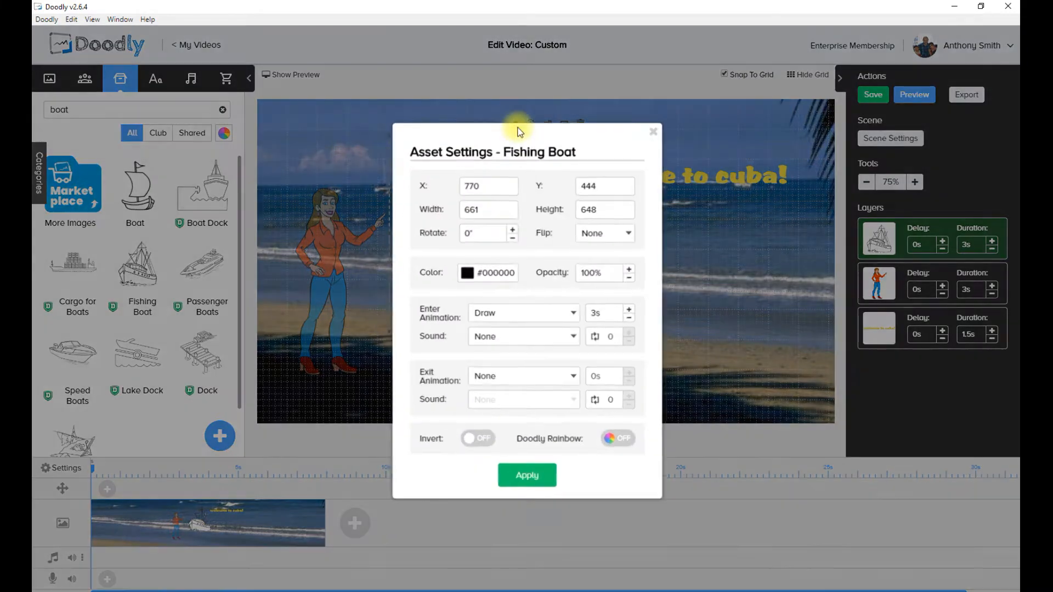
Switch Doodly Rainbow back on for the fishing boat and for the props library
click(515, 124)
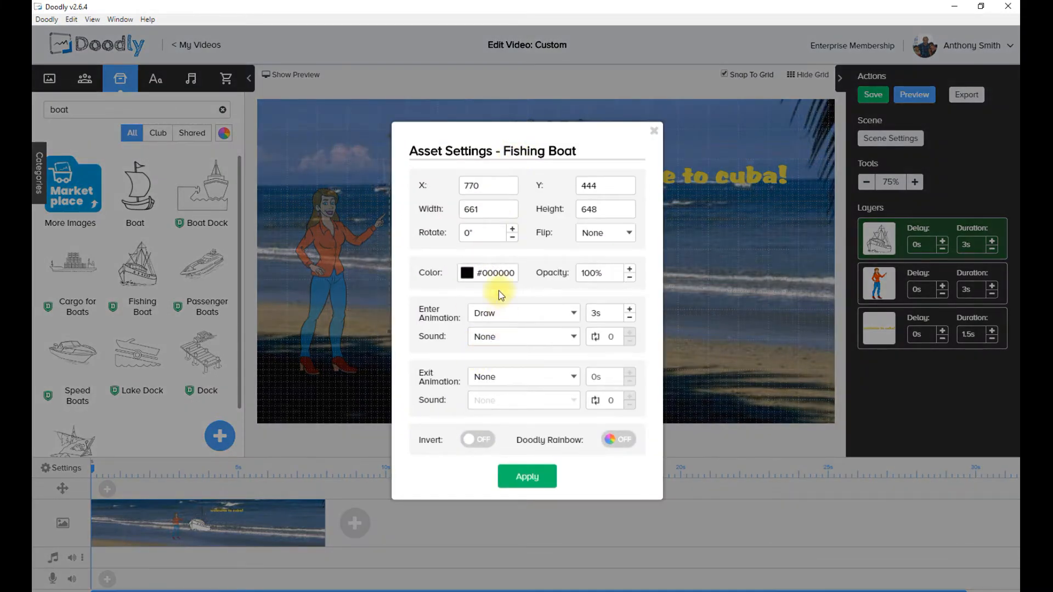
click(622, 442)
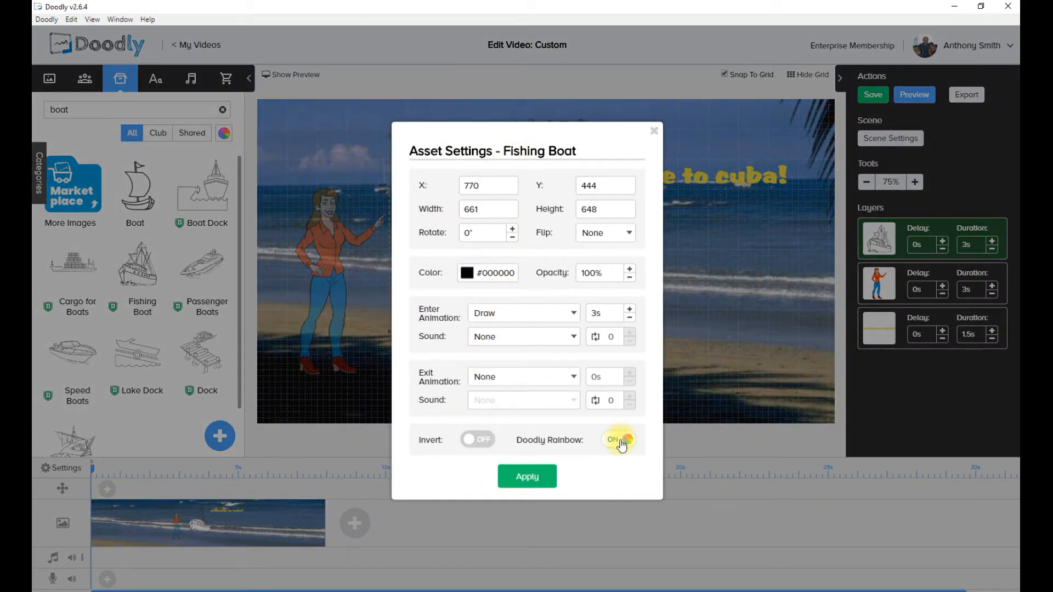
click(529, 482)
click(226, 132)
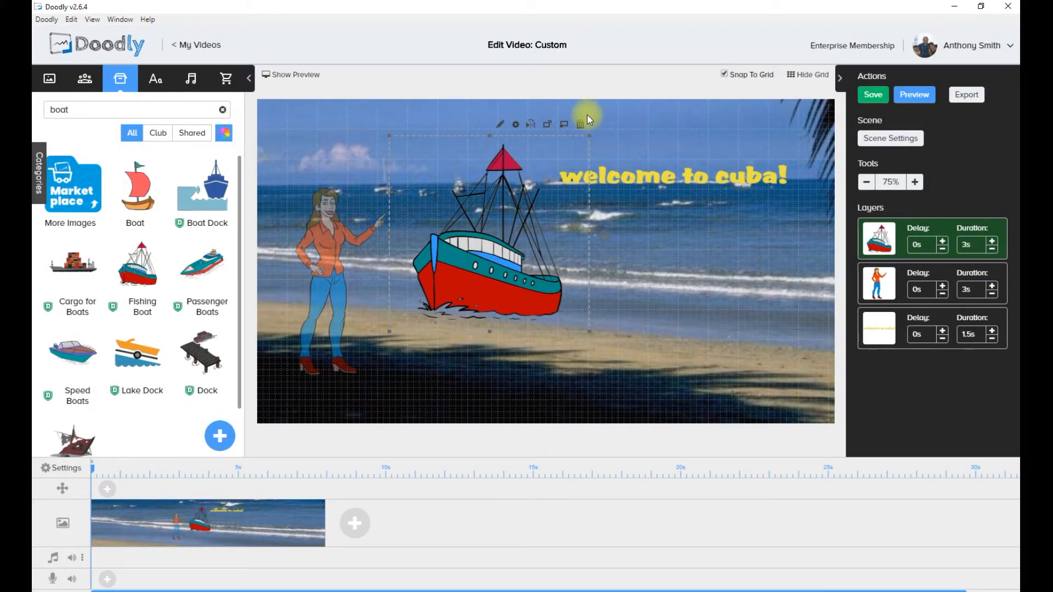
Recolour the fishing boat's line art purple (9013FE) in its asset settings and apply it
click(517, 125)
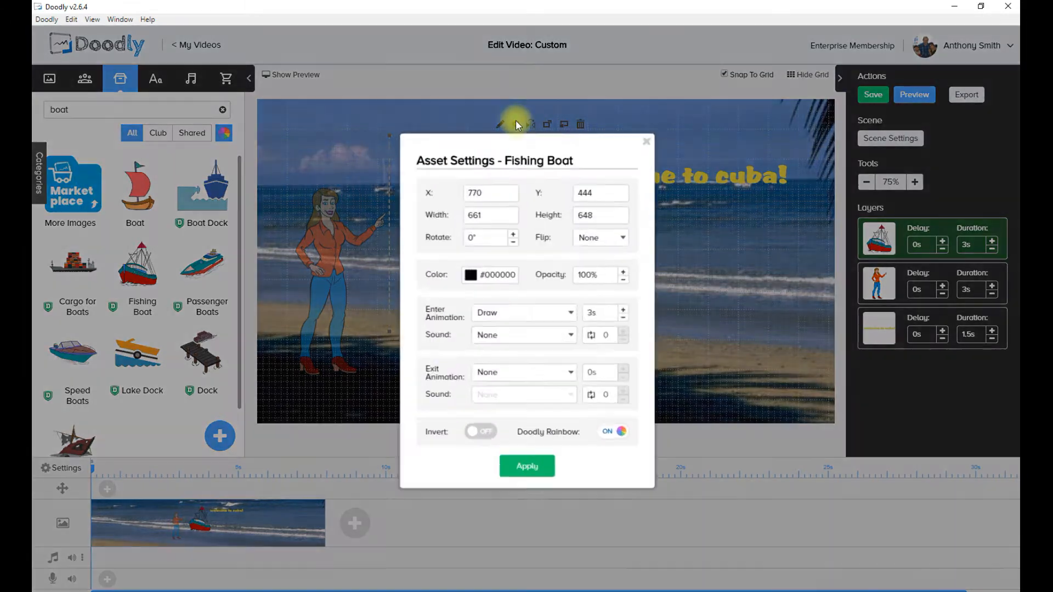
click(484, 277)
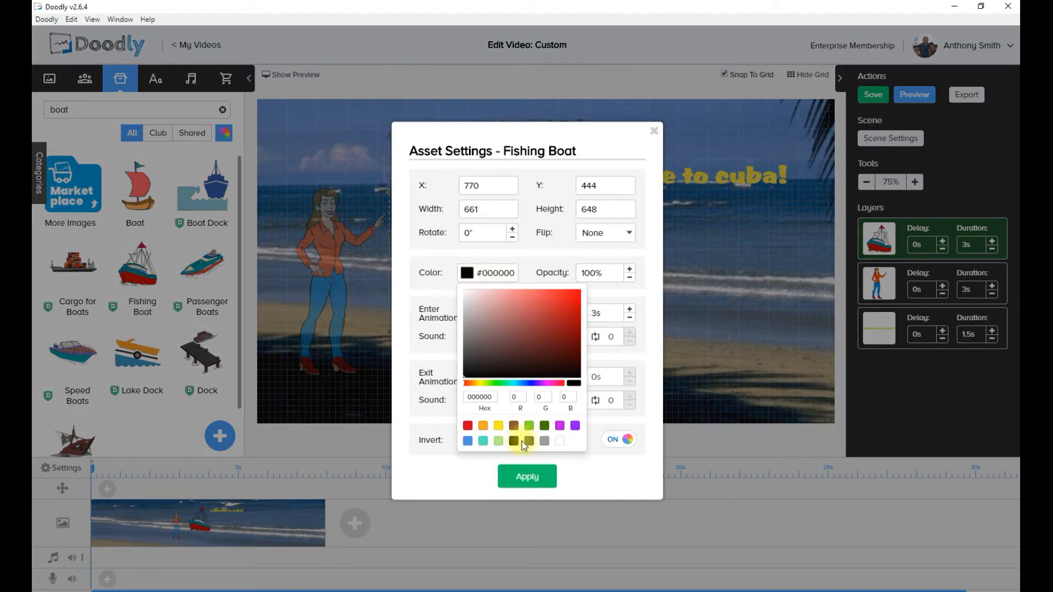
click(574, 427)
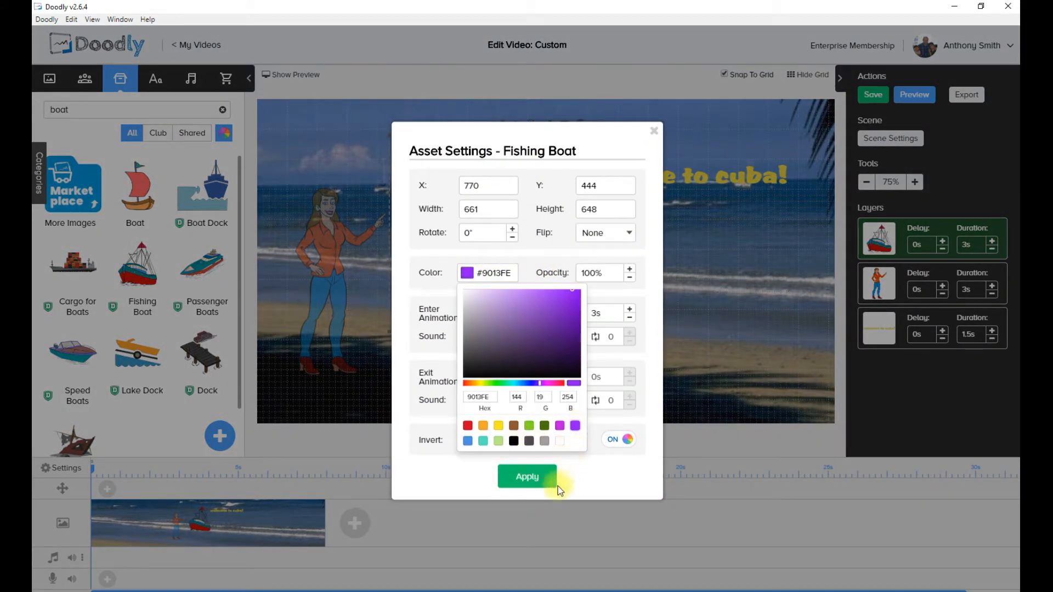
click(638, 482)
click(550, 477)
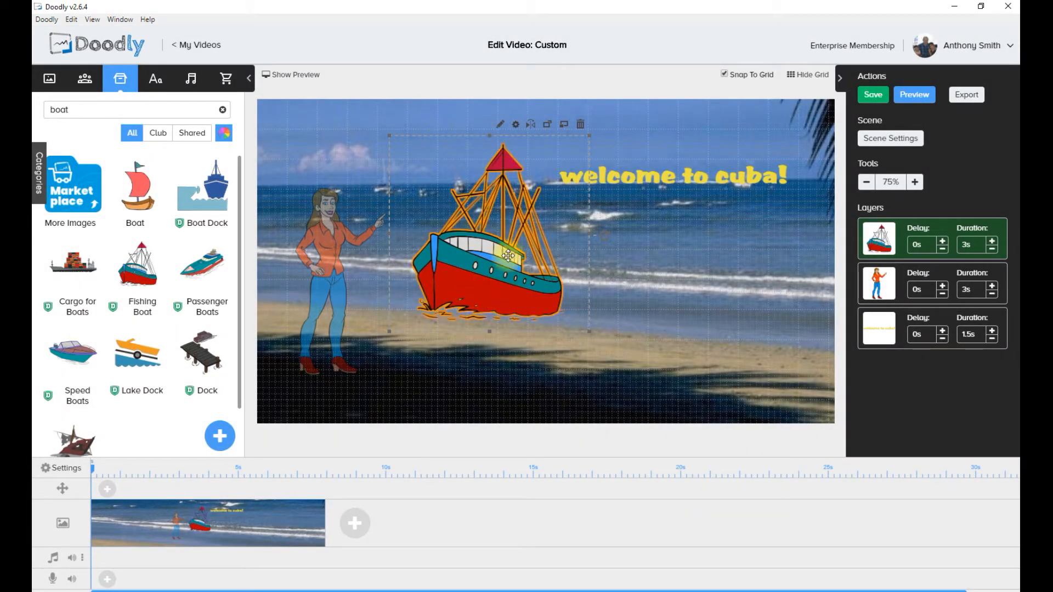
Return the fishing boat's line art colour to black (000000) and apply the change
click(504, 125)
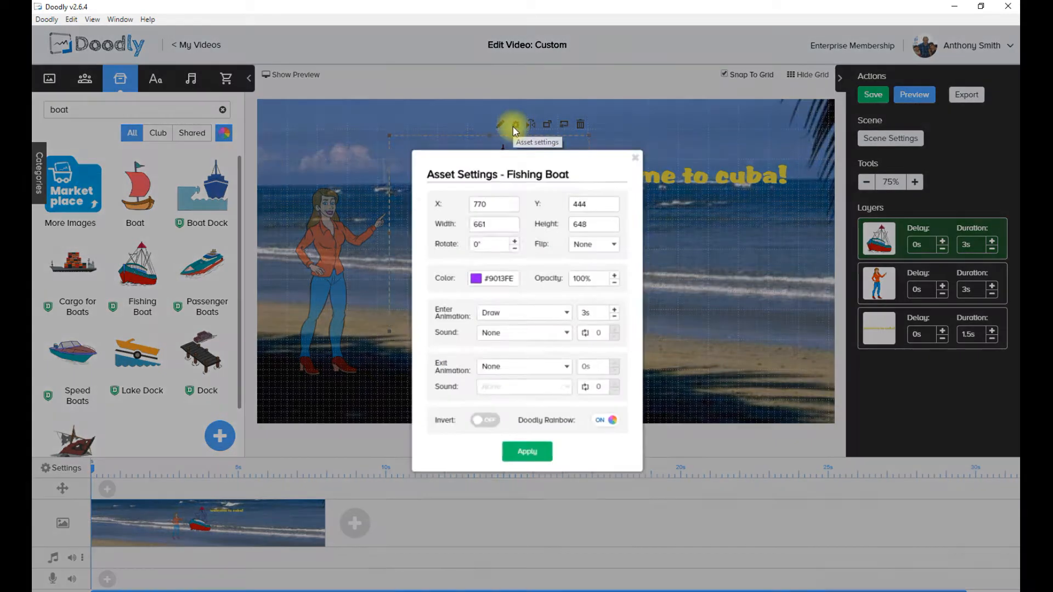
click(471, 275)
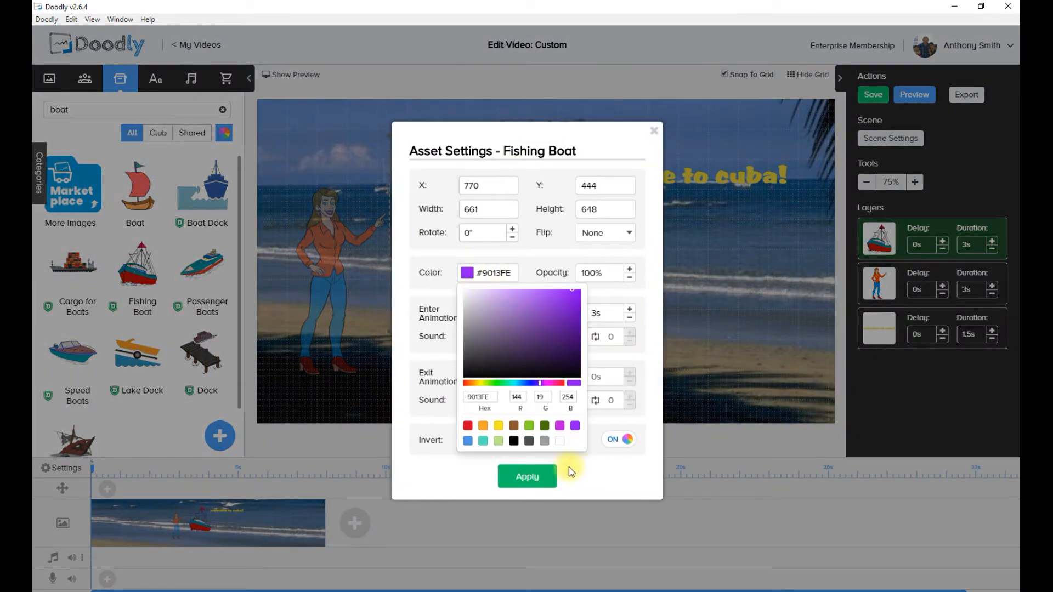
click(514, 445)
click(739, 469)
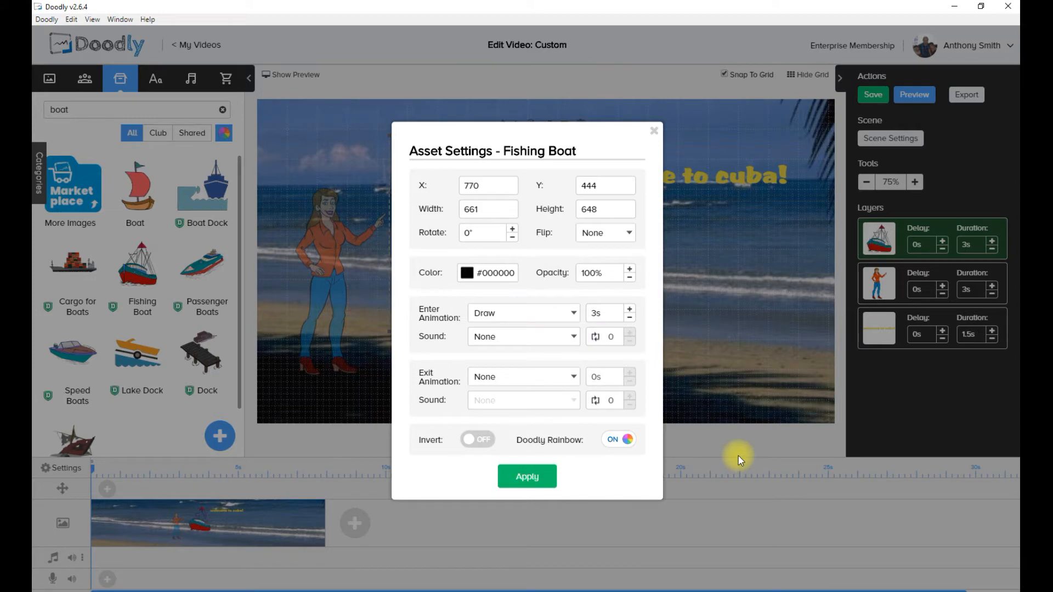
click(528, 476)
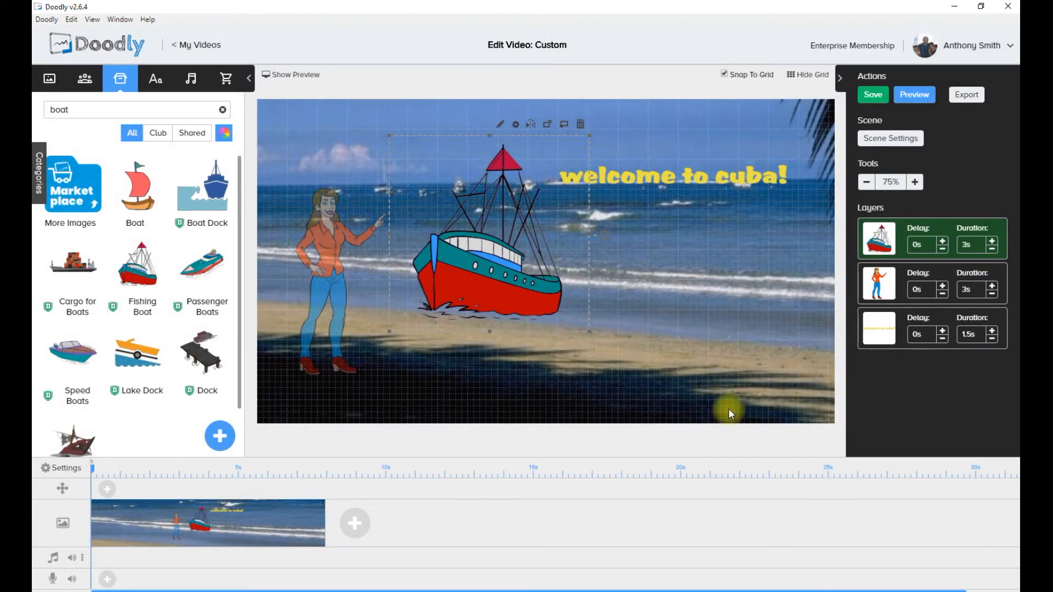
Set the woman character's opacity to 100% in her asset settings
click(323, 241)
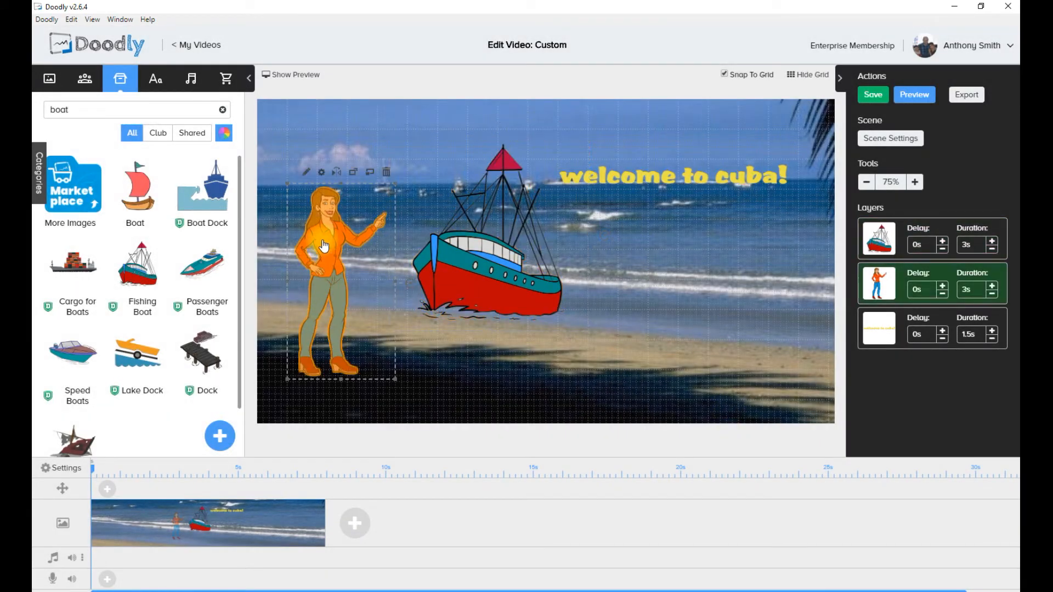
click(322, 173)
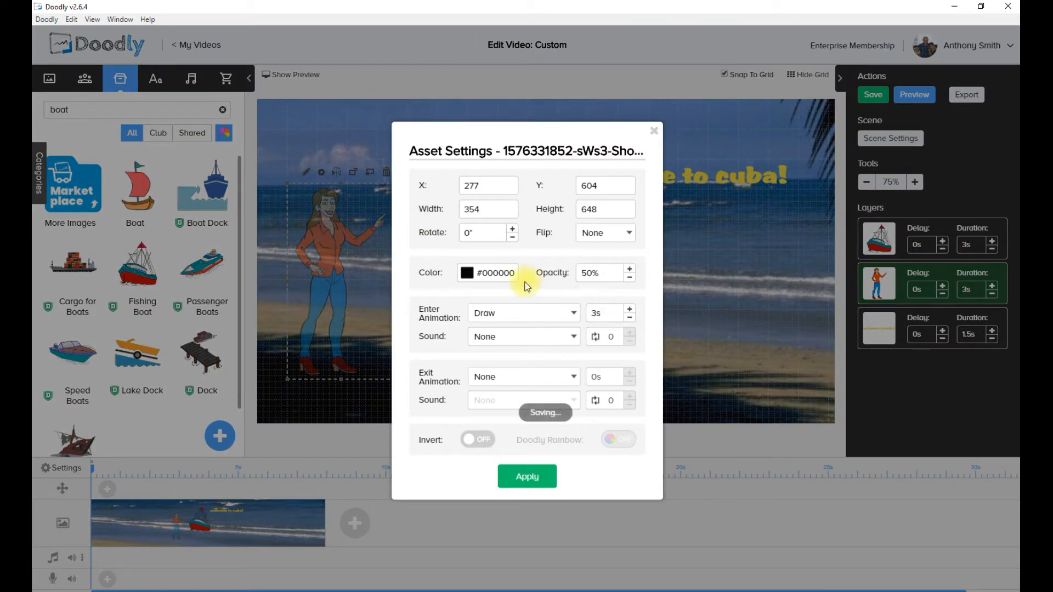
drag(604, 276, 587, 282)
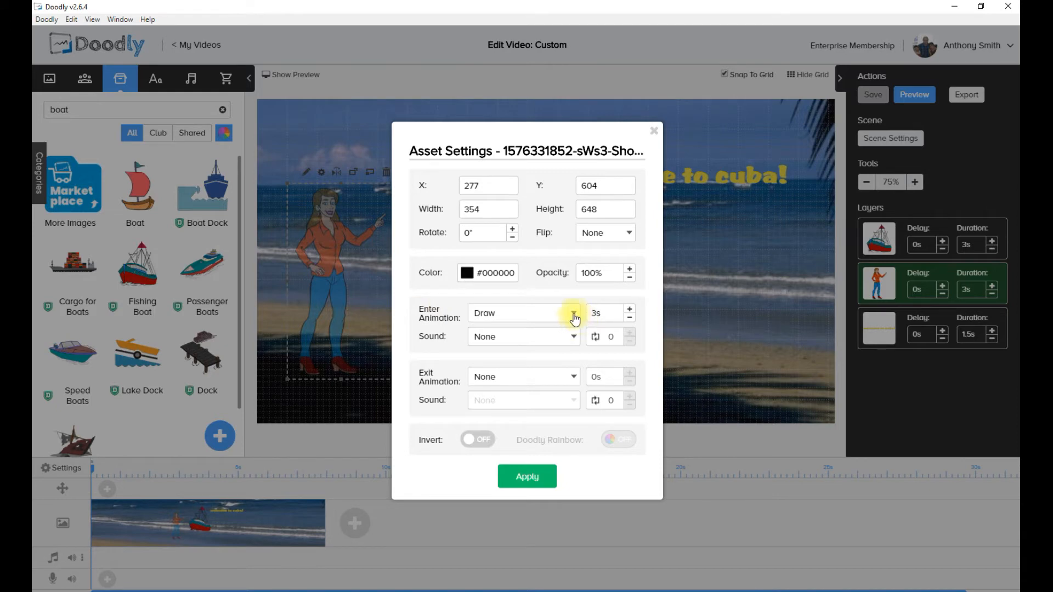
Give the character's Draw enter animation a 5-second duration and the Blast sound
click(629, 310)
click(572, 338)
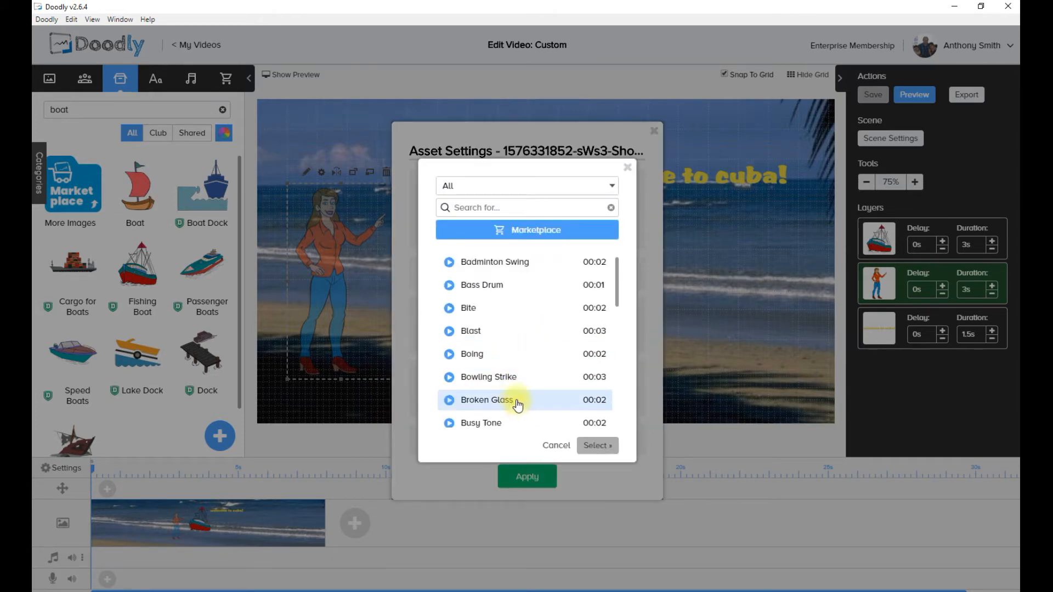
click(513, 333)
click(599, 446)
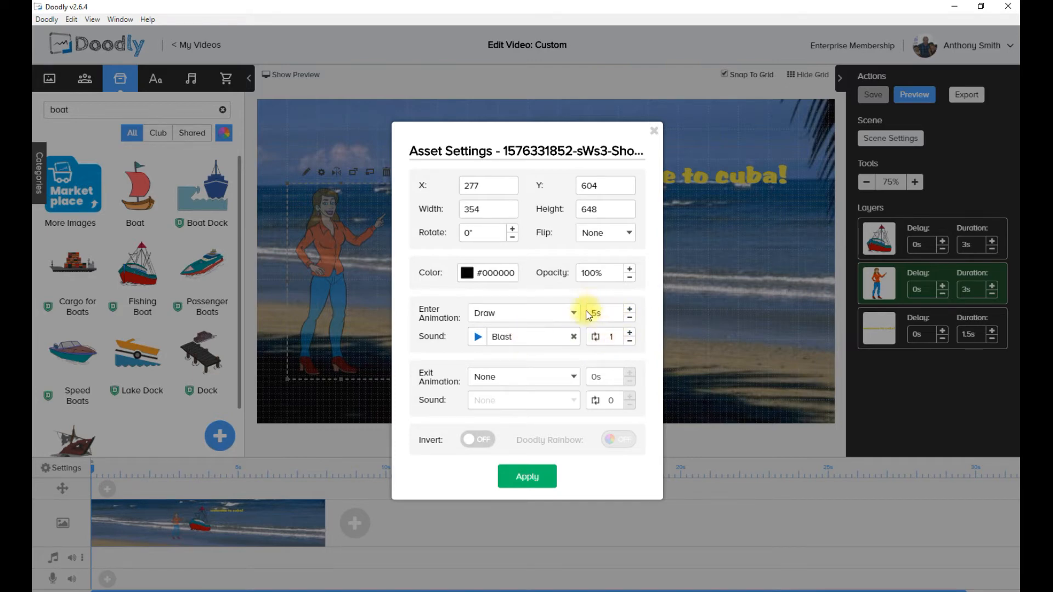
text(5)
Try a 10-second enter animation for the character with the Blast sound repeated 5 times
click(629, 308)
click(629, 309)
click(629, 309)
click(629, 309)
click(629, 309)
click(628, 309)
click(629, 309)
click(629, 319)
click(630, 333)
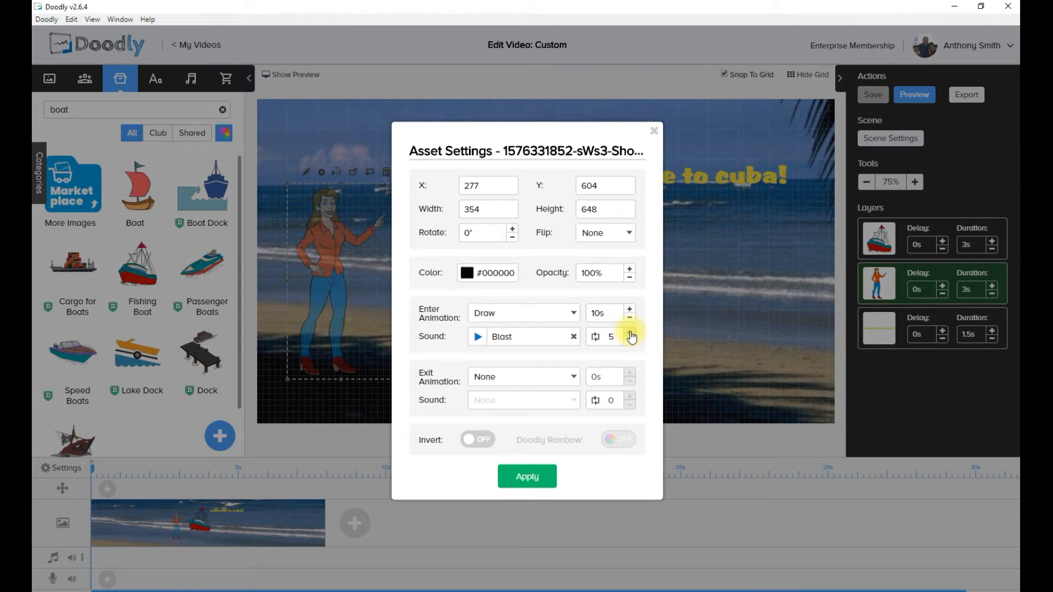
Reduce the Blast sound's repeat count to 1 and the character's enter animation duration to 5 seconds
click(631, 345)
click(632, 345)
click(632, 347)
click(630, 320)
click(630, 320)
click(630, 320)
click(630, 320)
click(630, 320)
click(630, 321)
click(630, 321)
click(630, 320)
Set the character's exit animation to Erase with a duration of 5 seconds
click(573, 377)
click(543, 404)
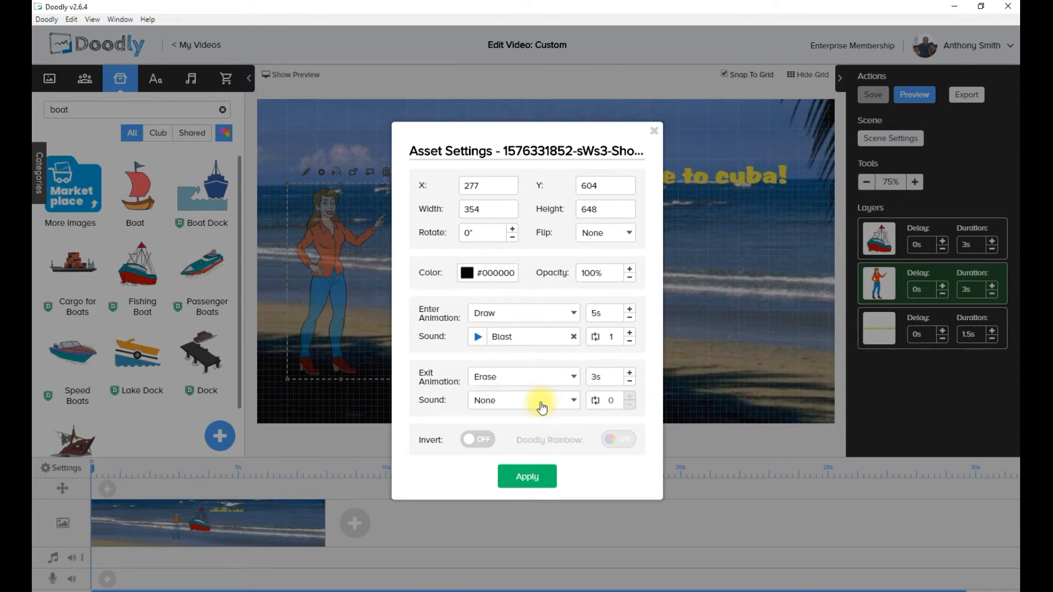
click(630, 374)
click(630, 374)
click(630, 373)
Assign the Buzzer sound to the character's exit animation and apply the asset settings
click(535, 406)
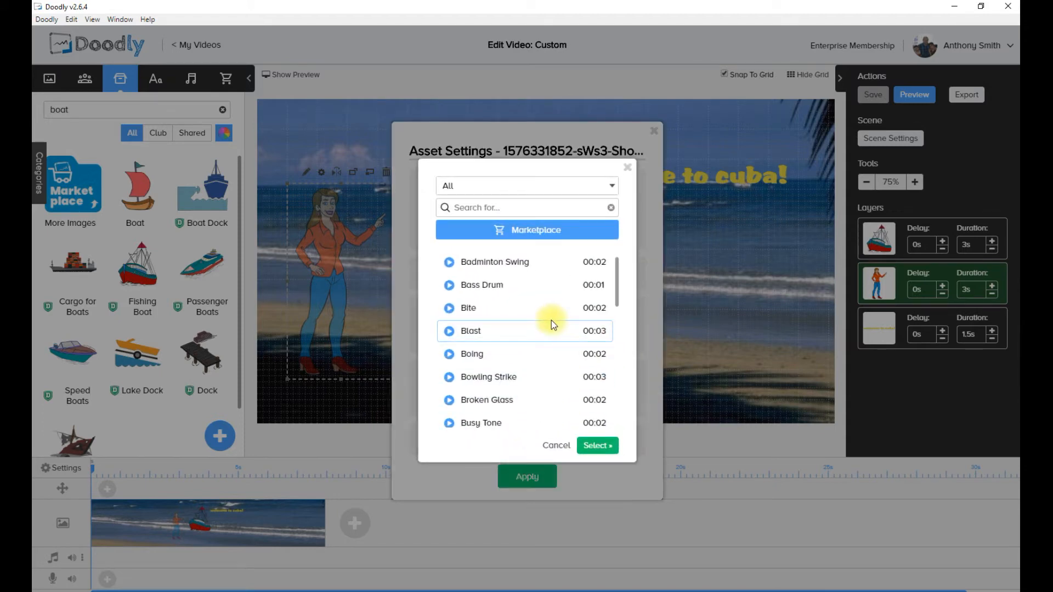
scroll(549, 364, down, 3)
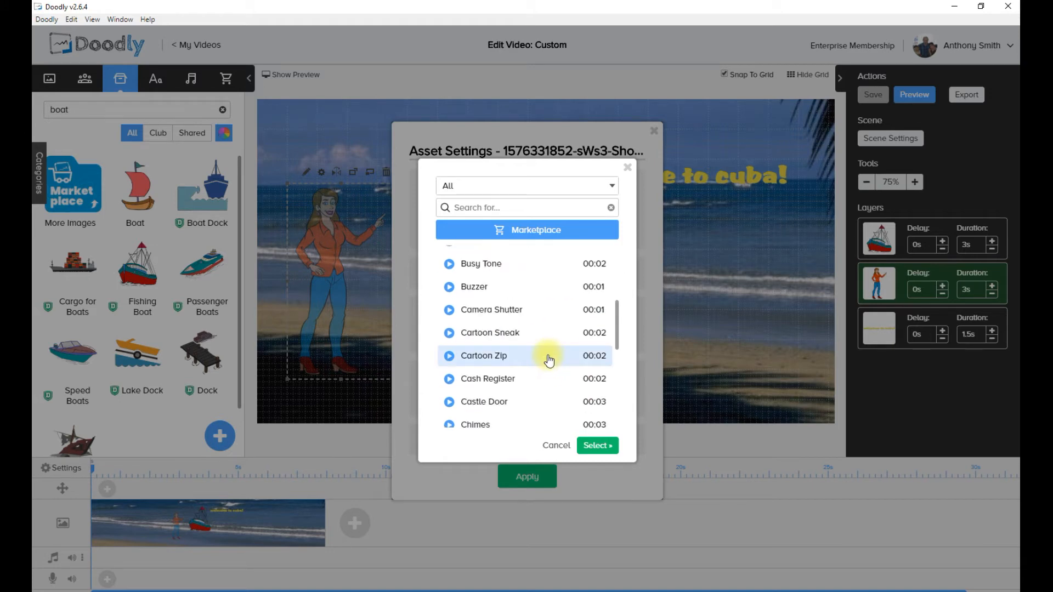
click(549, 295)
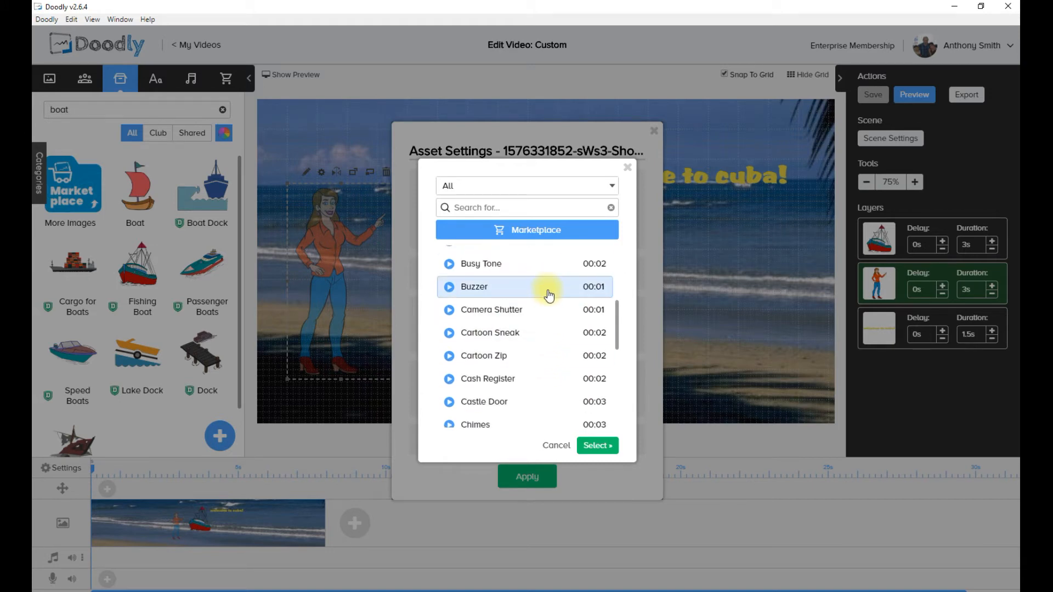
click(599, 446)
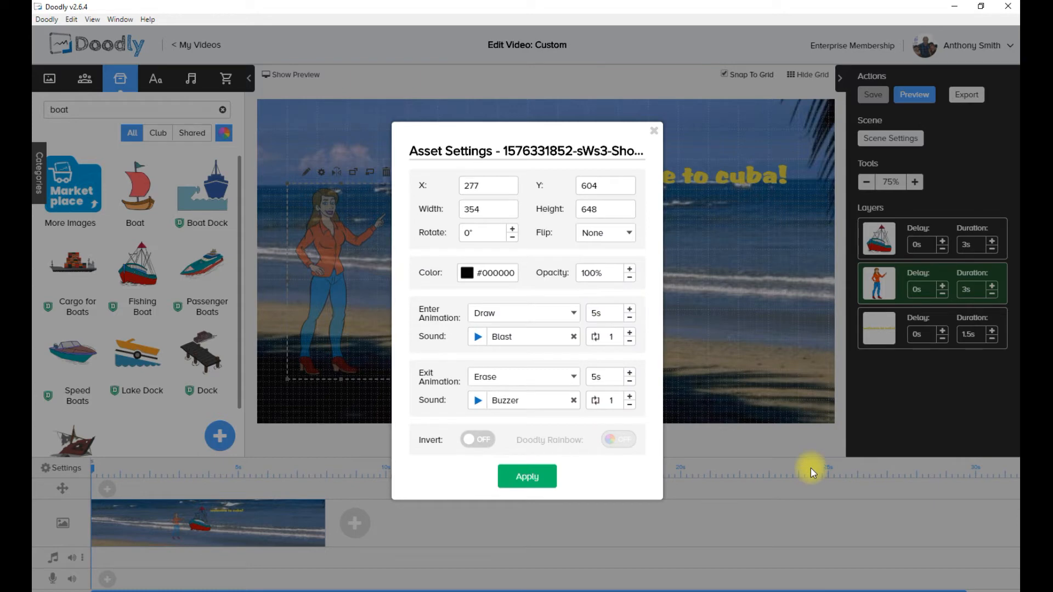
click(535, 482)
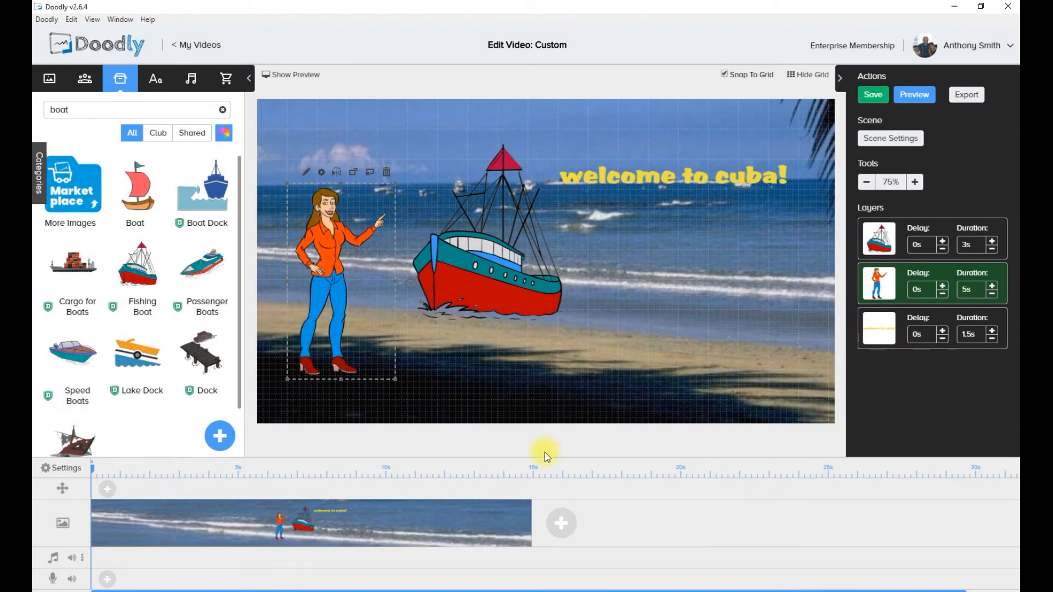
Turn on Invert for the fishing boat in its asset settings and apply it
click(484, 233)
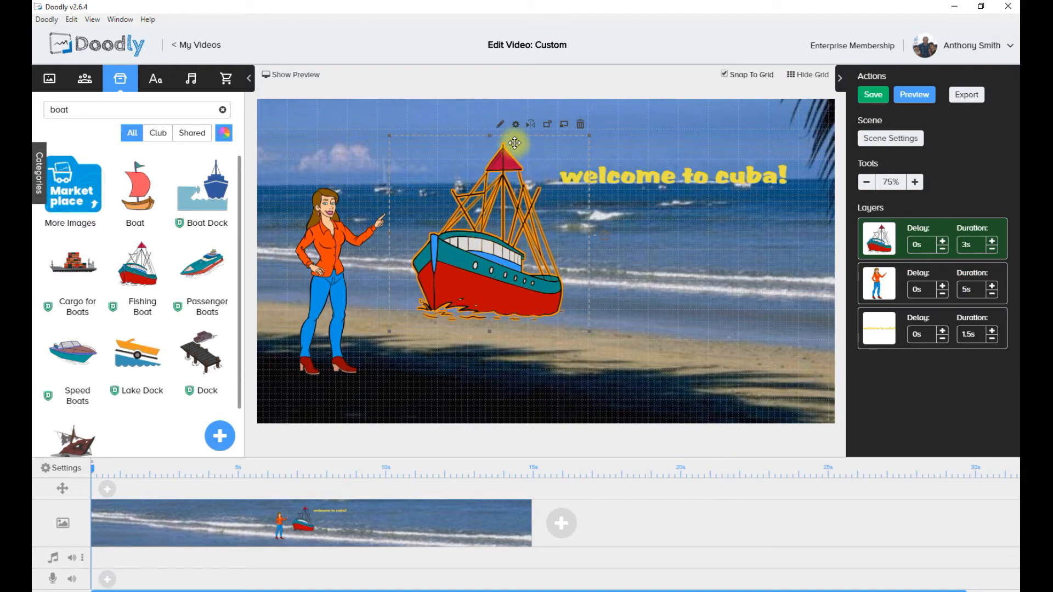
click(516, 126)
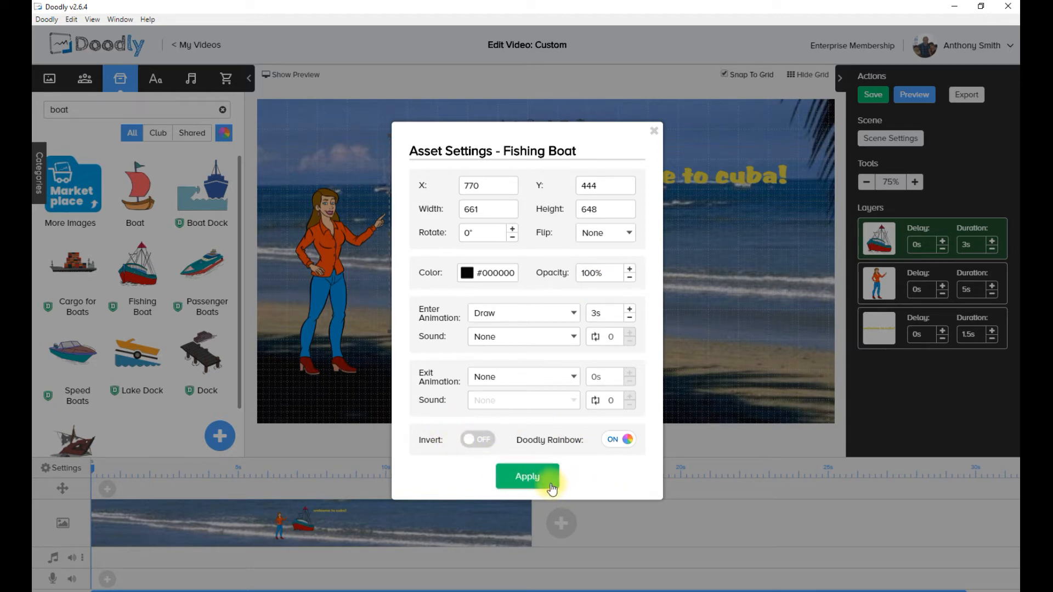
click(475, 441)
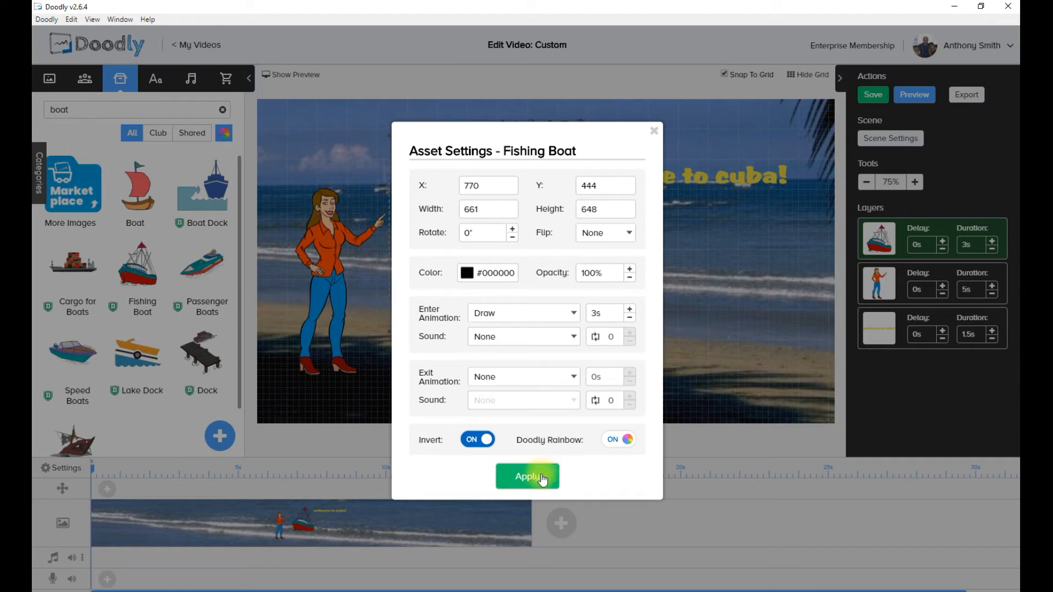
click(535, 477)
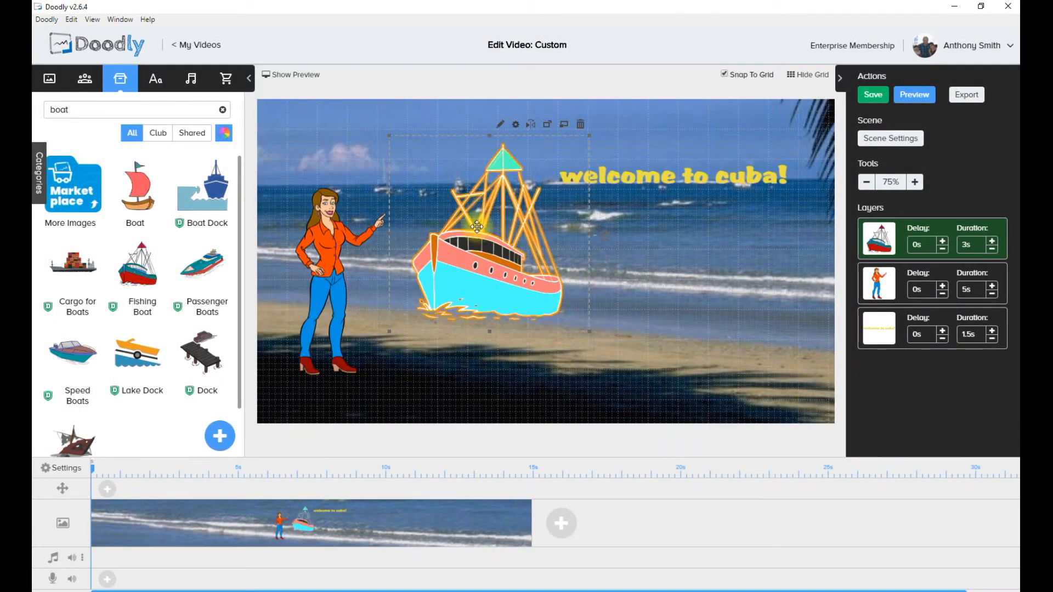
click(516, 127)
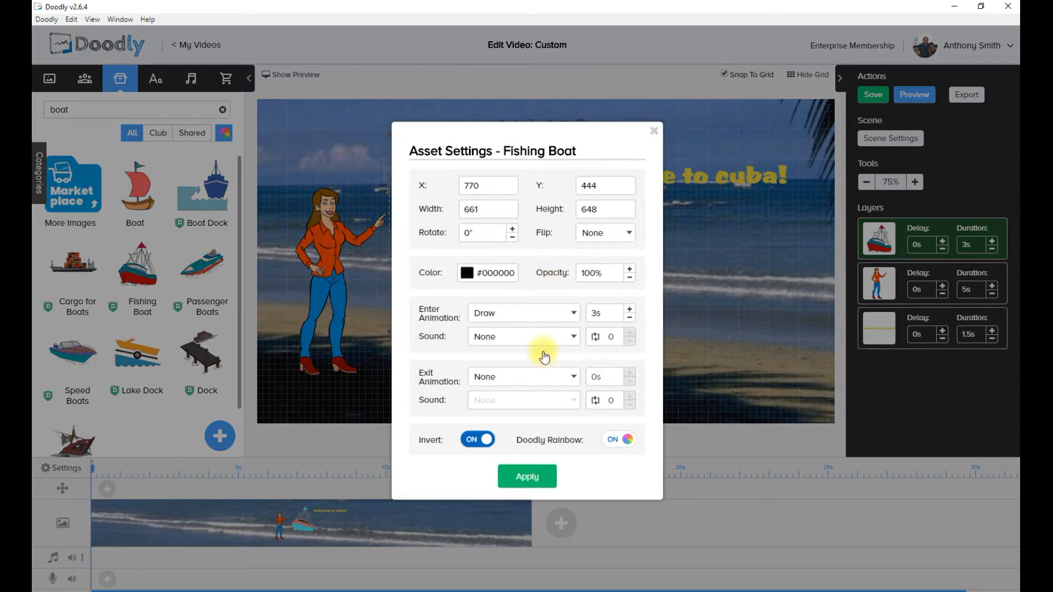
click(490, 440)
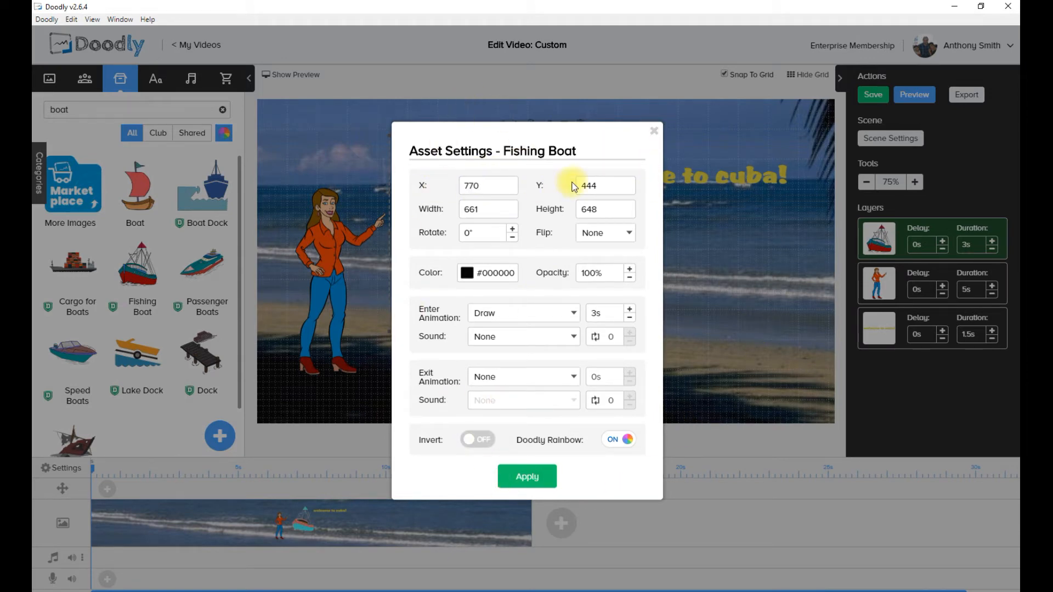
click(655, 130)
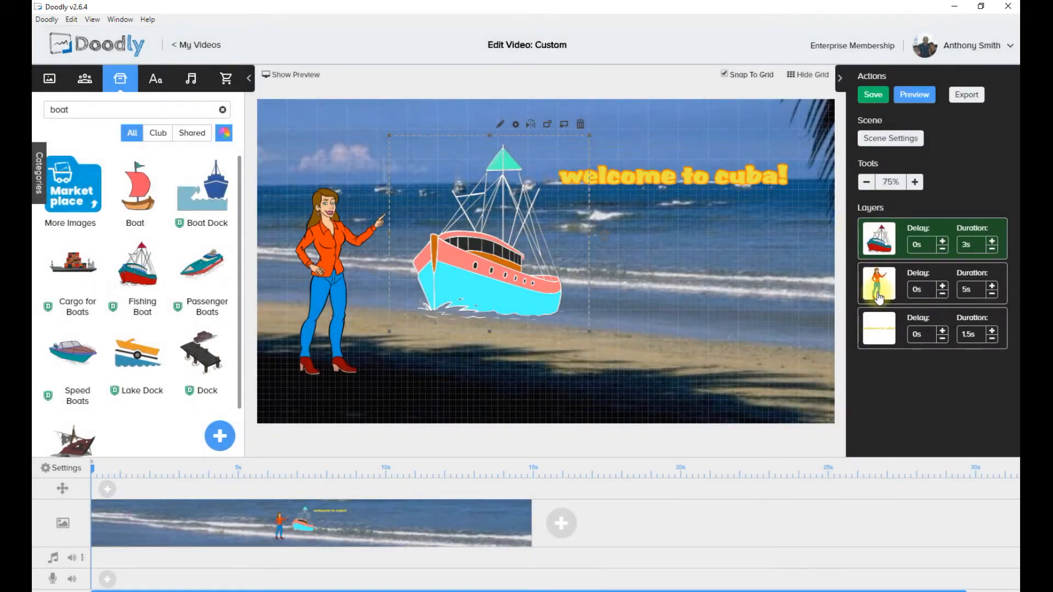
Recolour the "welcome to cuba!" text red (D0021B) in its asset settings and apply it
click(701, 183)
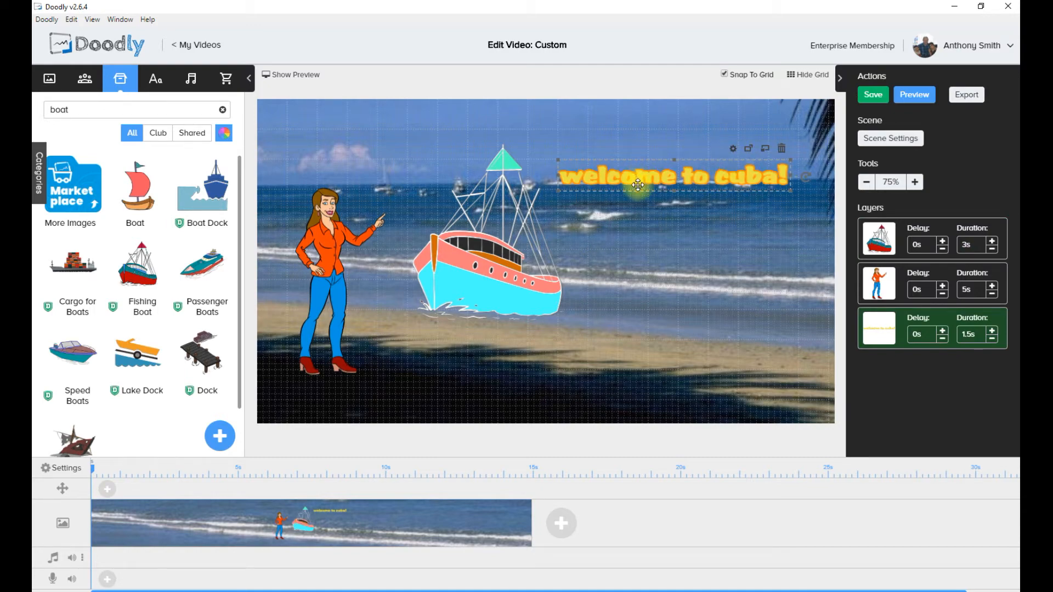
click(733, 148)
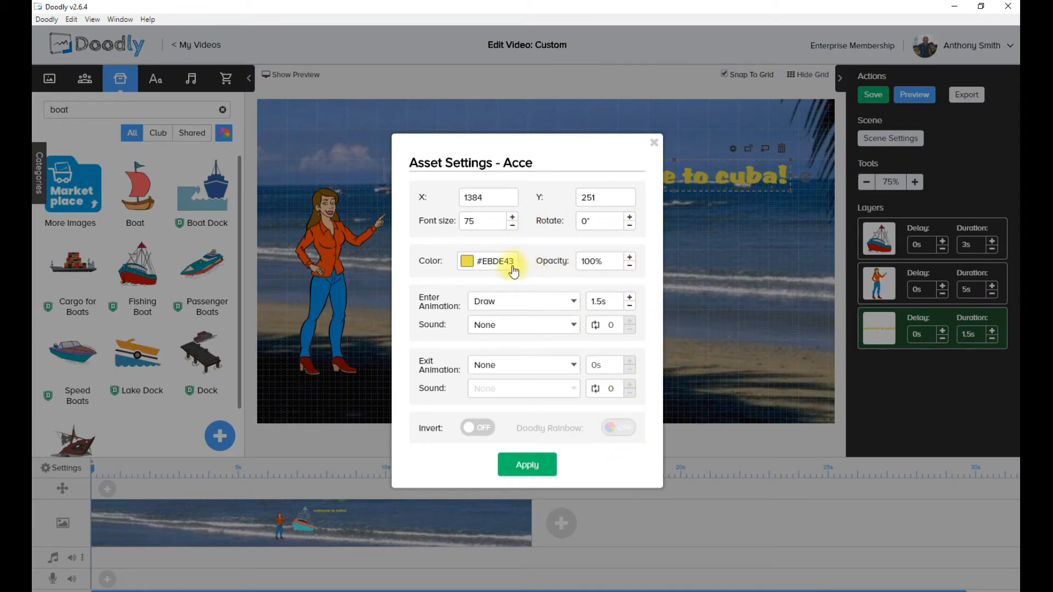
click(468, 265)
click(467, 414)
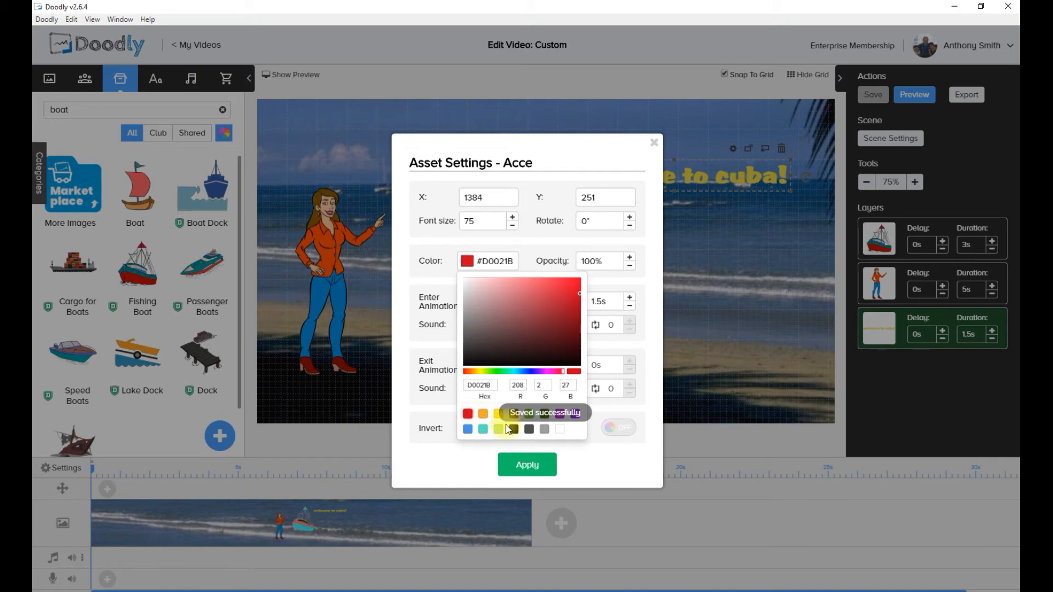
click(537, 464)
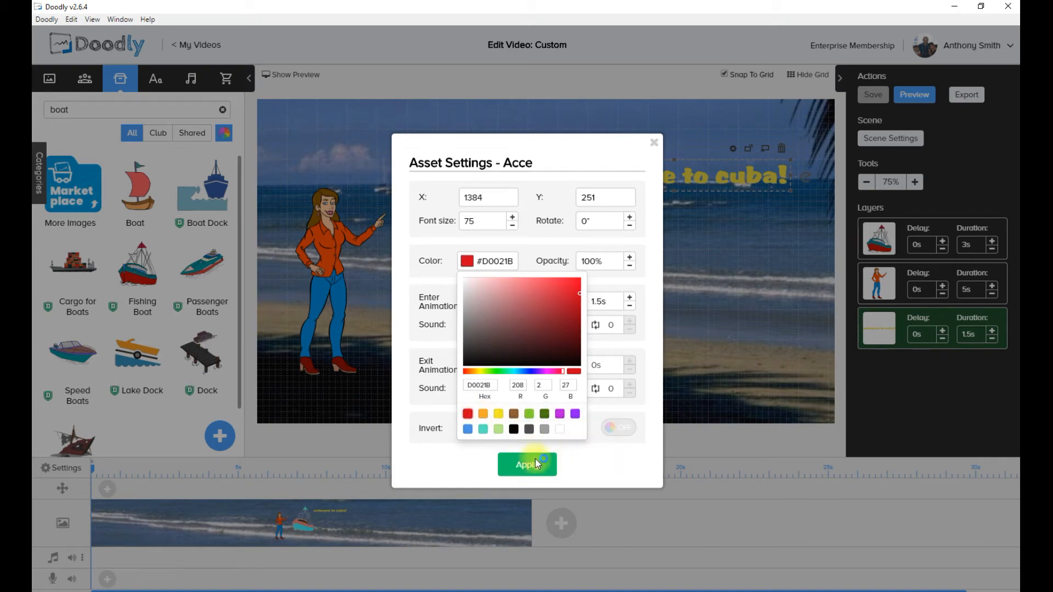
click(527, 467)
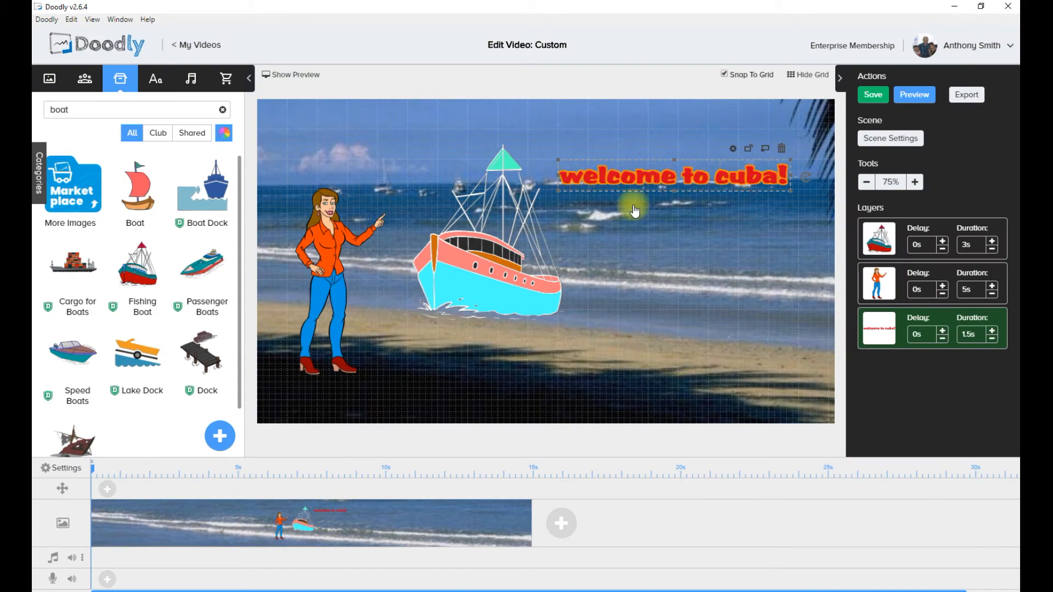
Change the "welcome to cuba!" text colour to yellow (F8E71C) and apply it
click(733, 149)
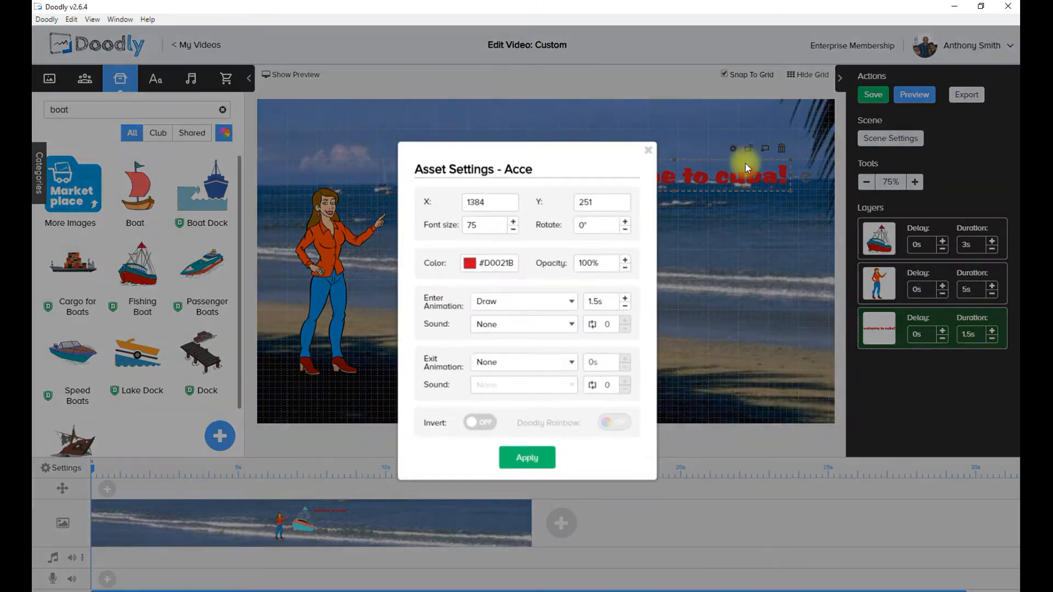
click(468, 261)
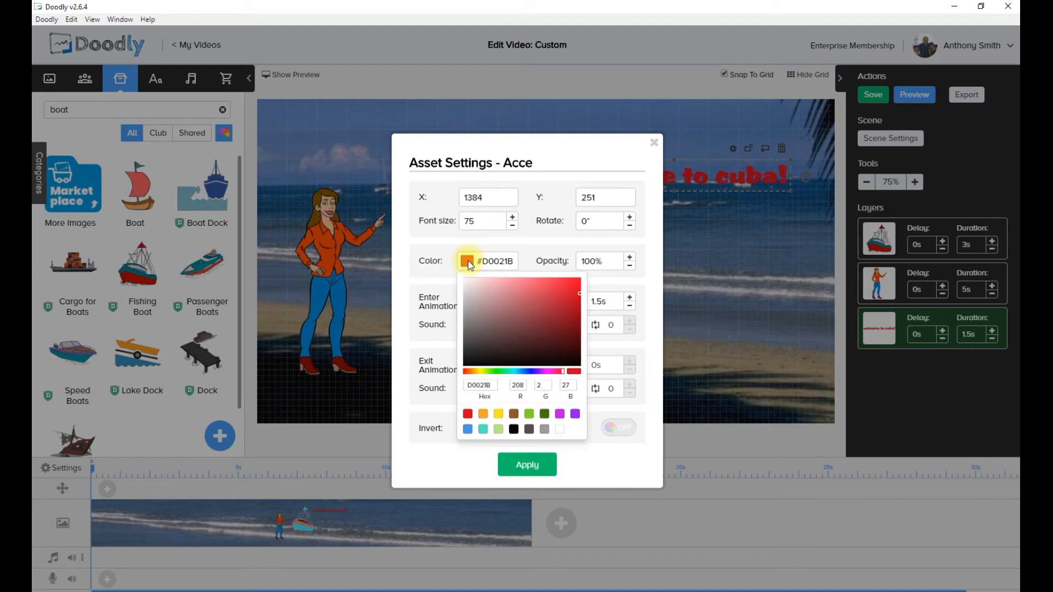
click(498, 414)
click(528, 465)
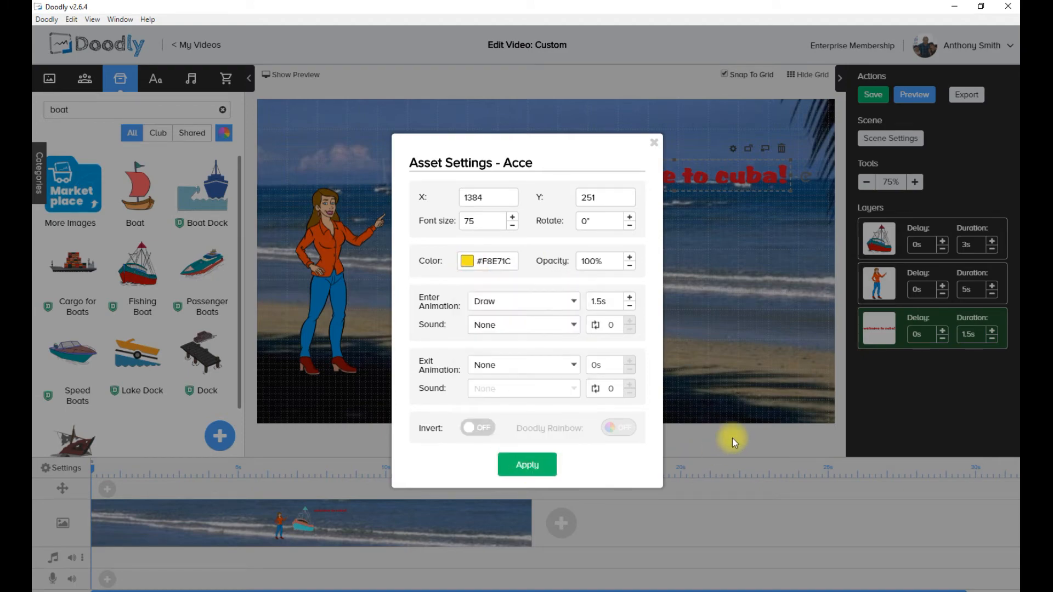
Apply the yellow colour to the "welcome to cuba!" text and open the scene settings
click(544, 464)
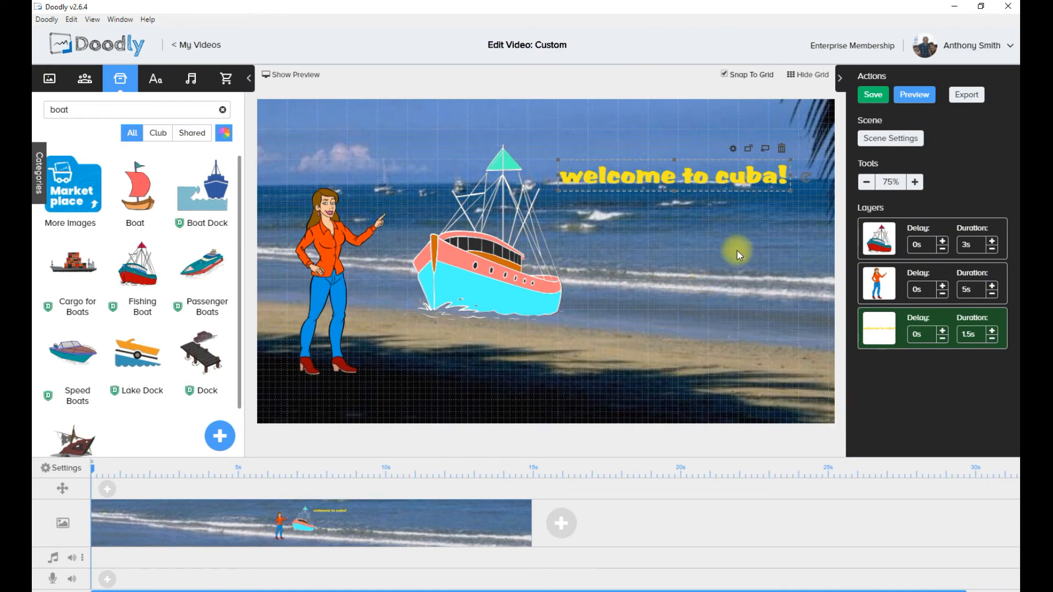
click(902, 139)
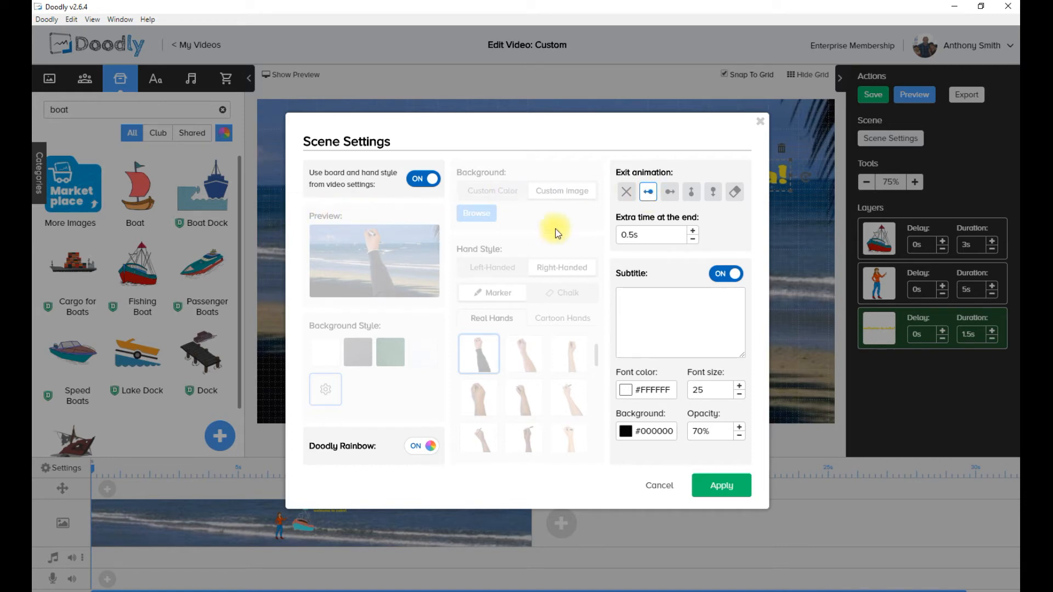
Try out the scene's exit animation options, finishing on Erase
click(626, 194)
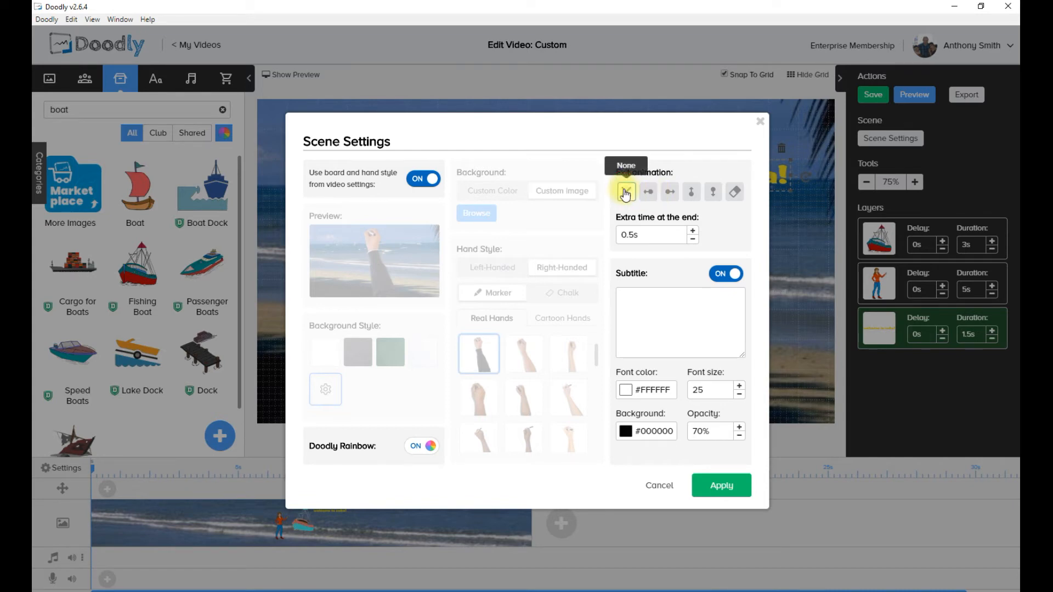
click(670, 192)
click(693, 193)
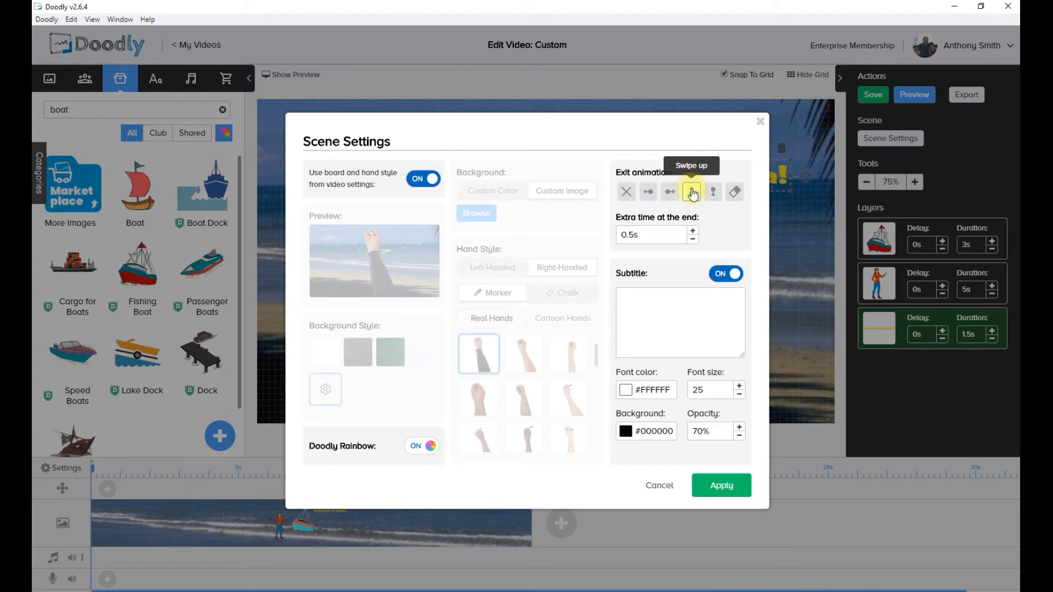
click(713, 193)
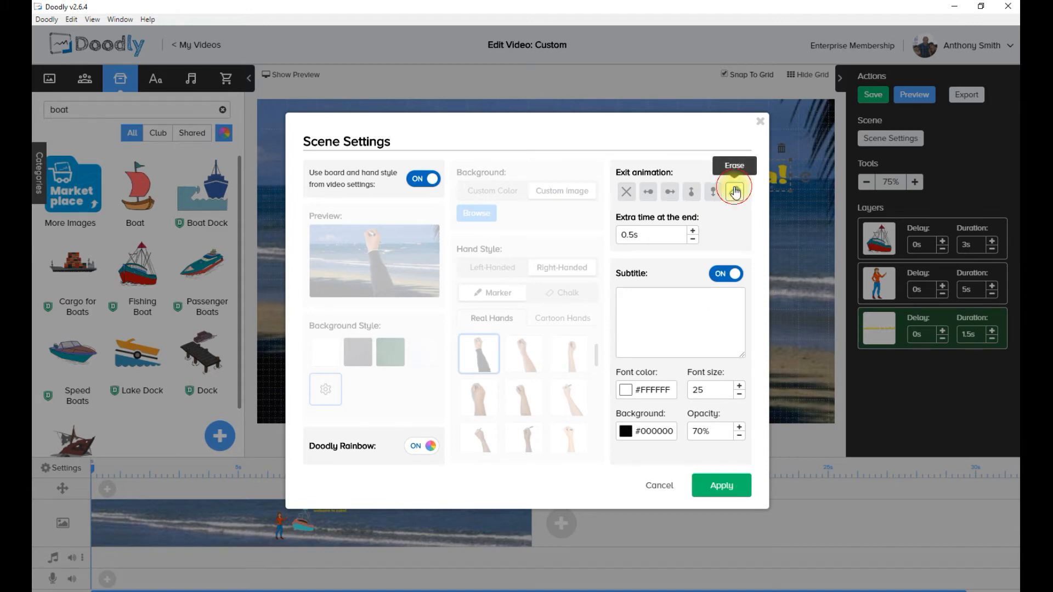
click(732, 193)
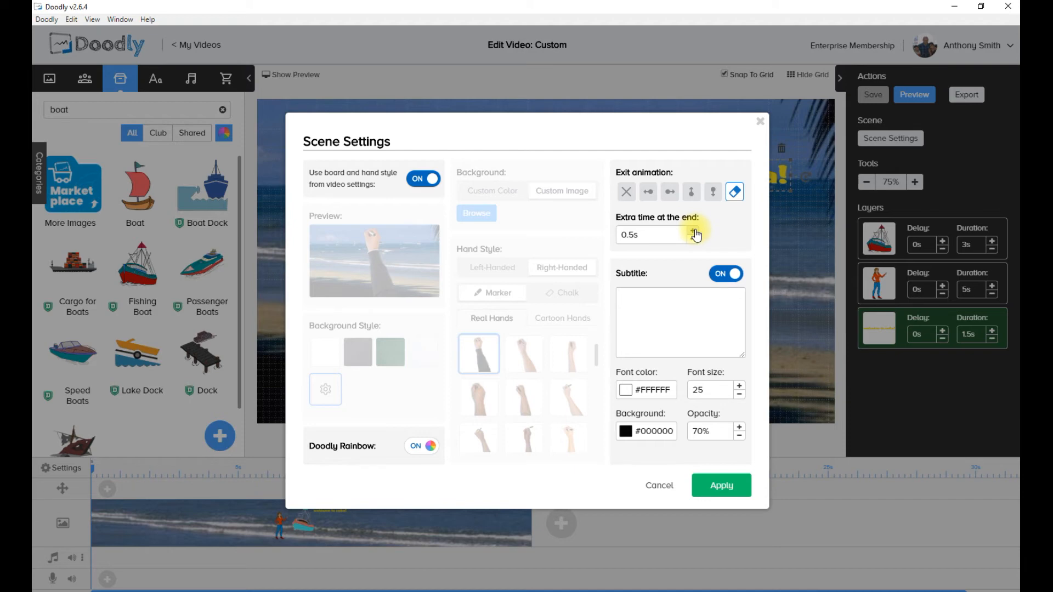
Set the scene's extra time at the end to 7s and enter the subtitle "welcome to cuba!"
drag(662, 235, 602, 241)
drag(651, 233, 606, 237)
text(7s)
click(661, 308)
text(welcome to cuba)
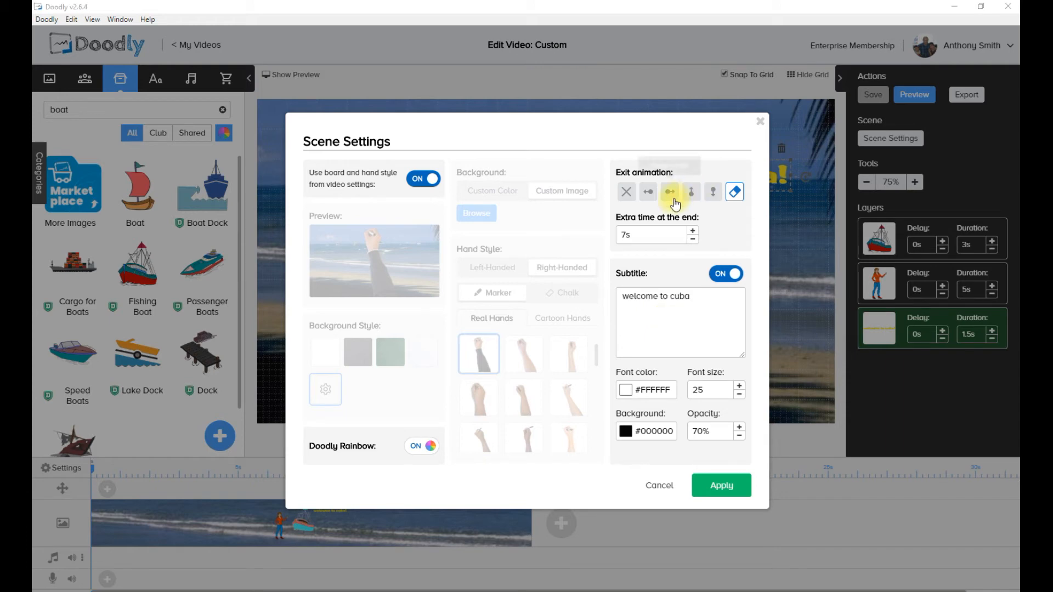
Set the scene's exit animation to None and the subtitle font colour to dark green (417505)
click(625, 191)
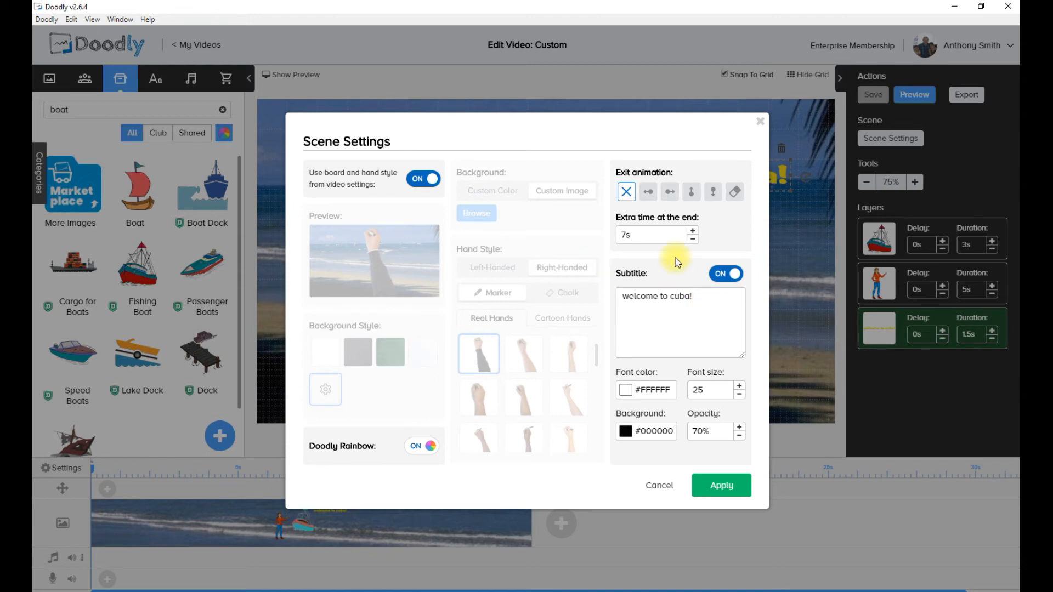
click(627, 391)
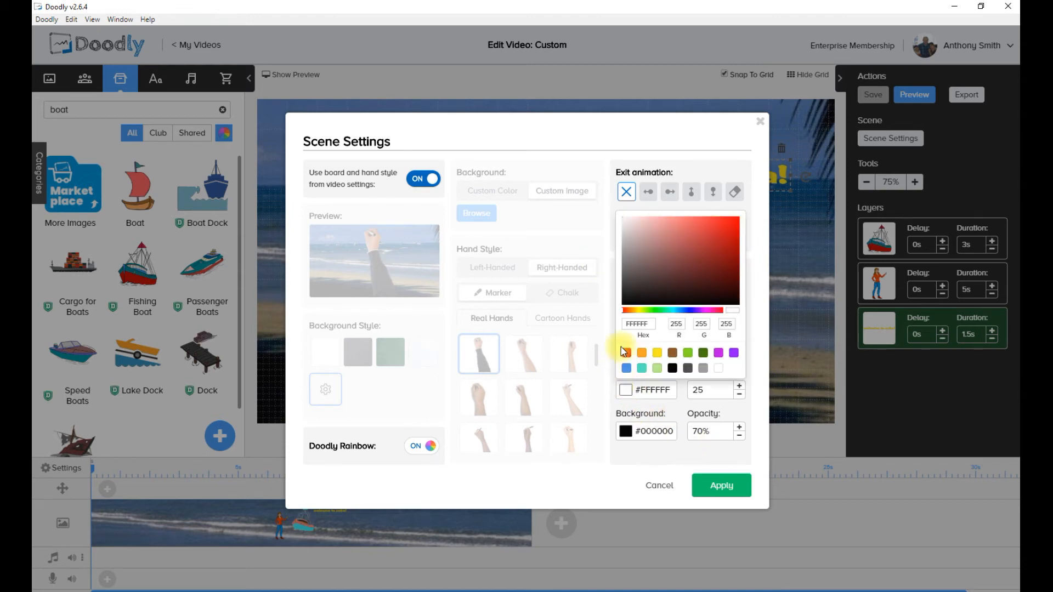
click(705, 355)
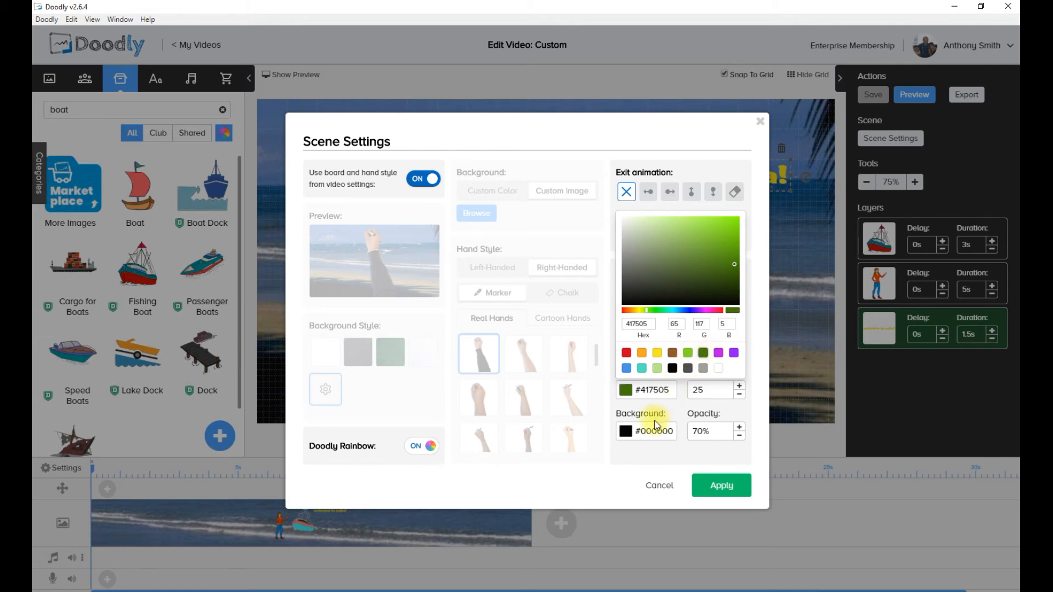
click(753, 406)
Increase the subtitle font size to 40
click(740, 386)
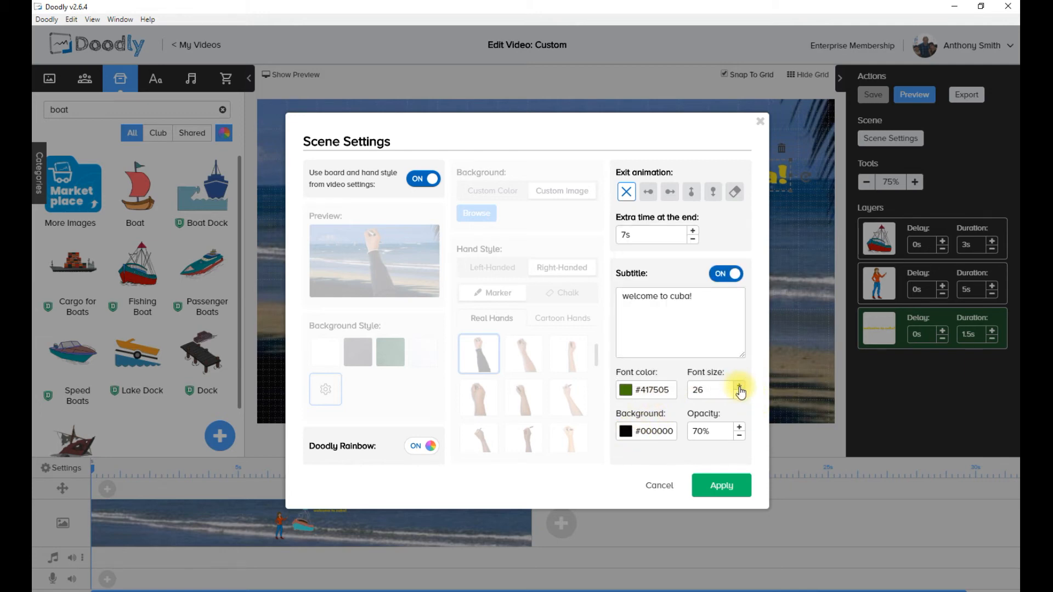
click(740, 386)
click(739, 386)
click(739, 386)
click(739, 387)
click(740, 386)
click(740, 386)
click(739, 386)
click(739, 387)
click(739, 387)
click(739, 387)
click(739, 386)
click(740, 386)
click(740, 387)
Set the subtitle background to a pale teal (BEEBE0) and apply the scene settings
click(619, 433)
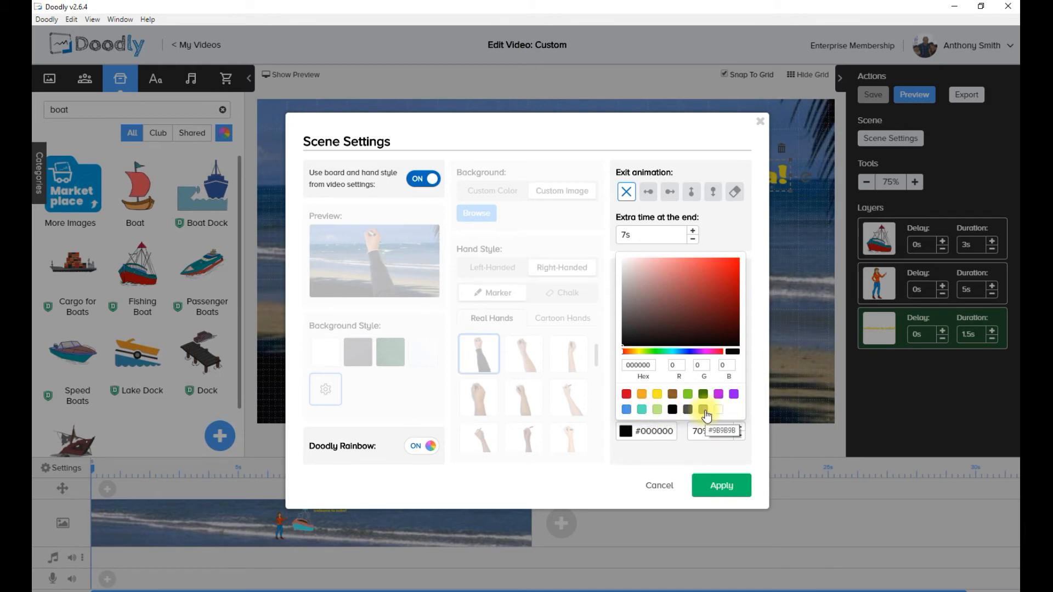
click(640, 412)
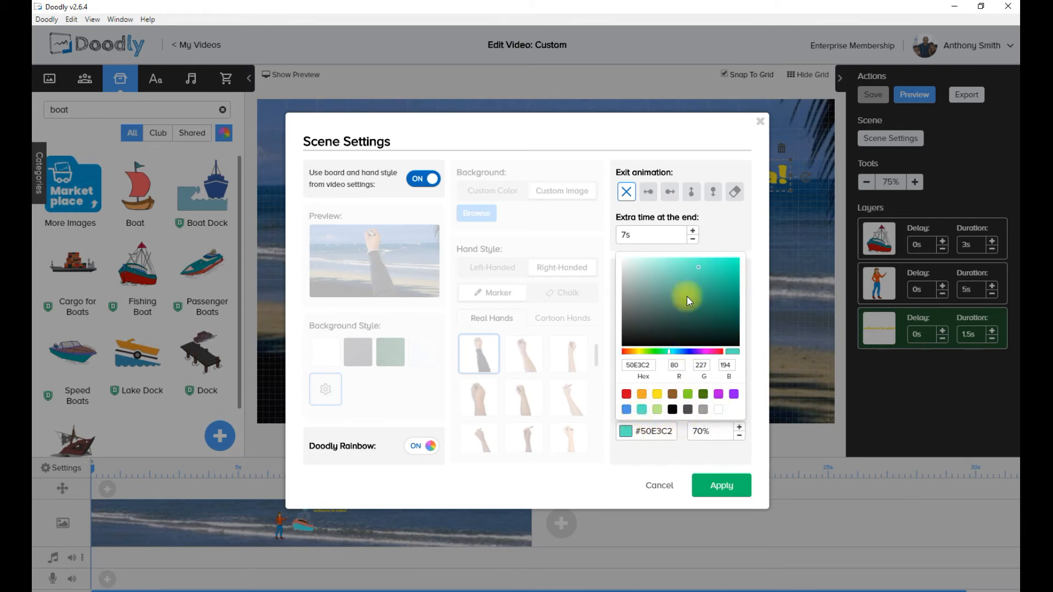
drag(699, 268, 644, 265)
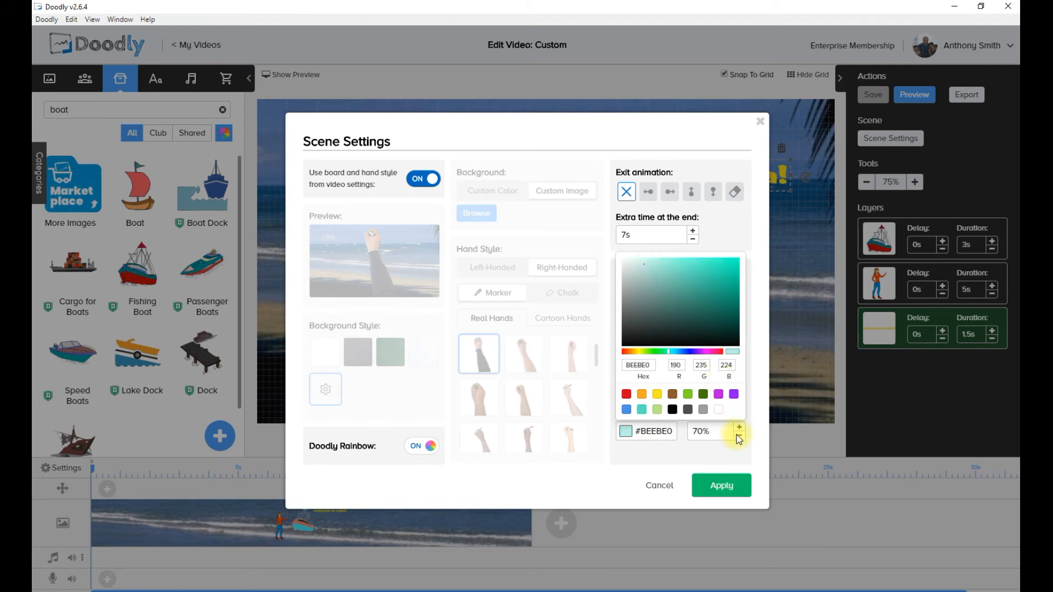
click(746, 451)
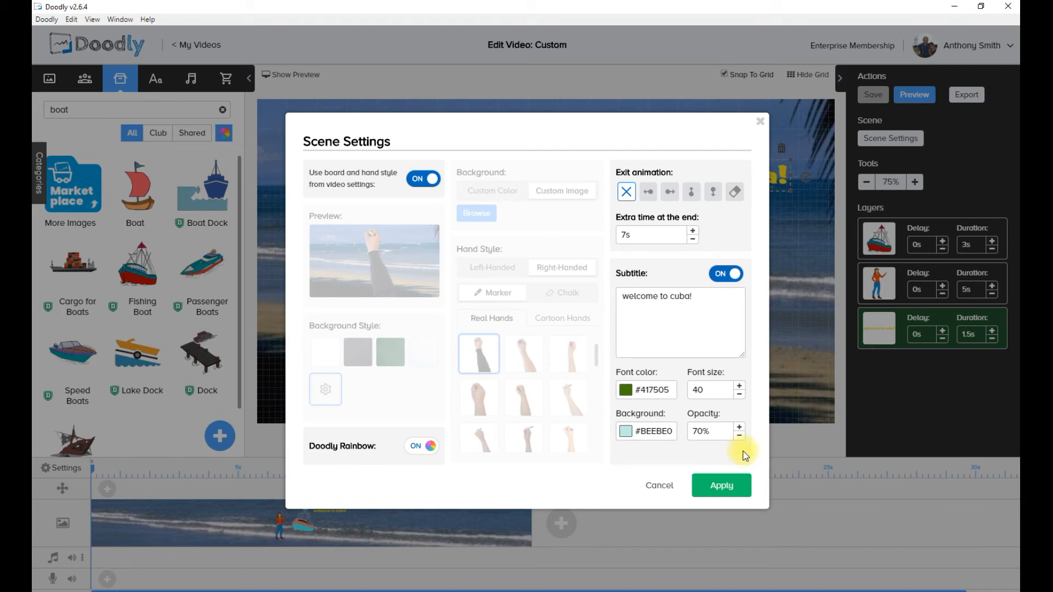
click(734, 492)
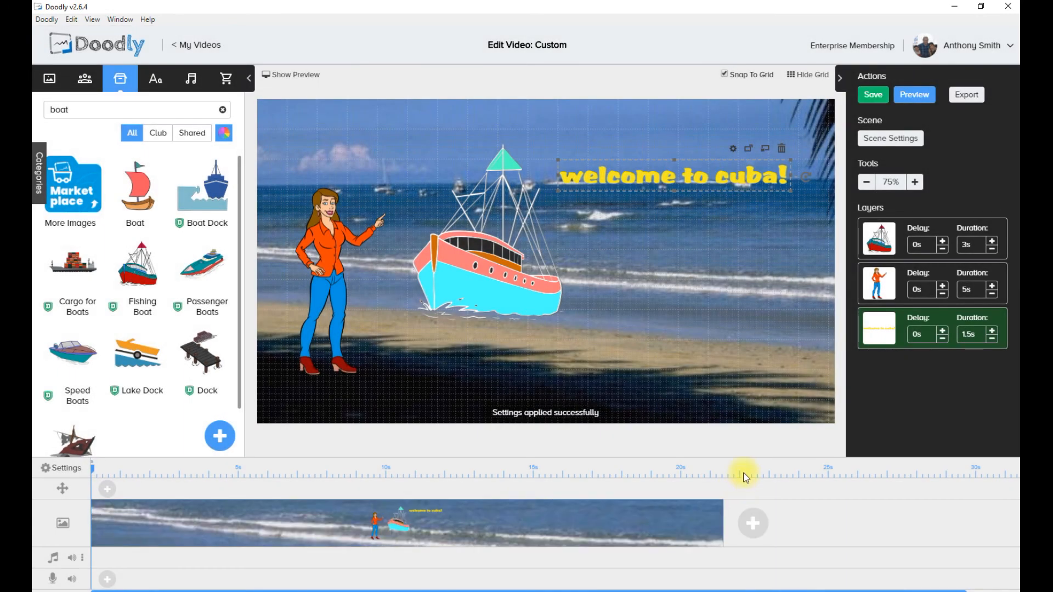
Turn off using the video settings' board and hand style for the scene and look through the real hands
click(903, 139)
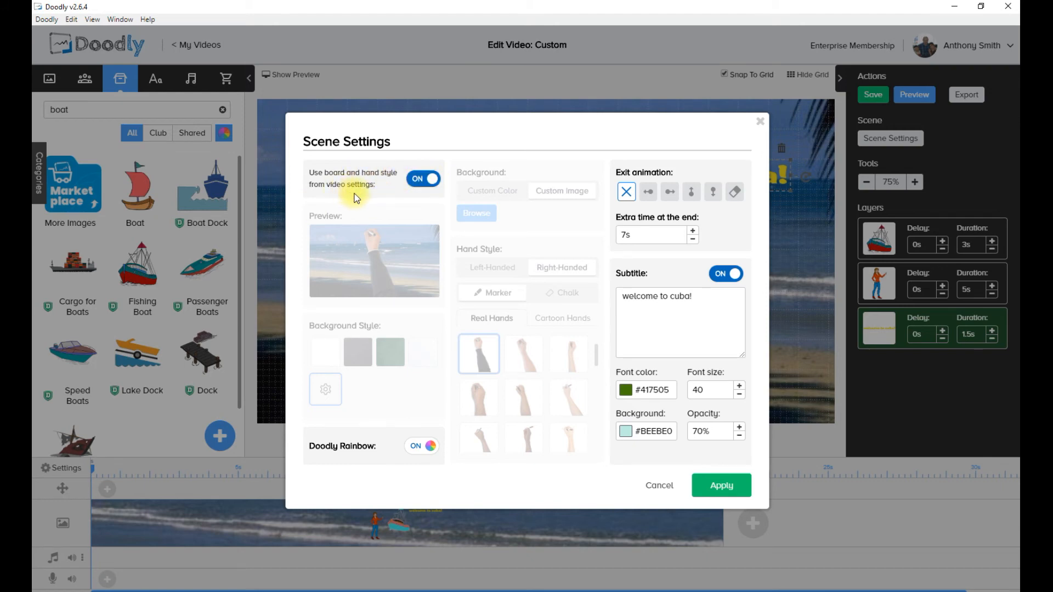
click(433, 185)
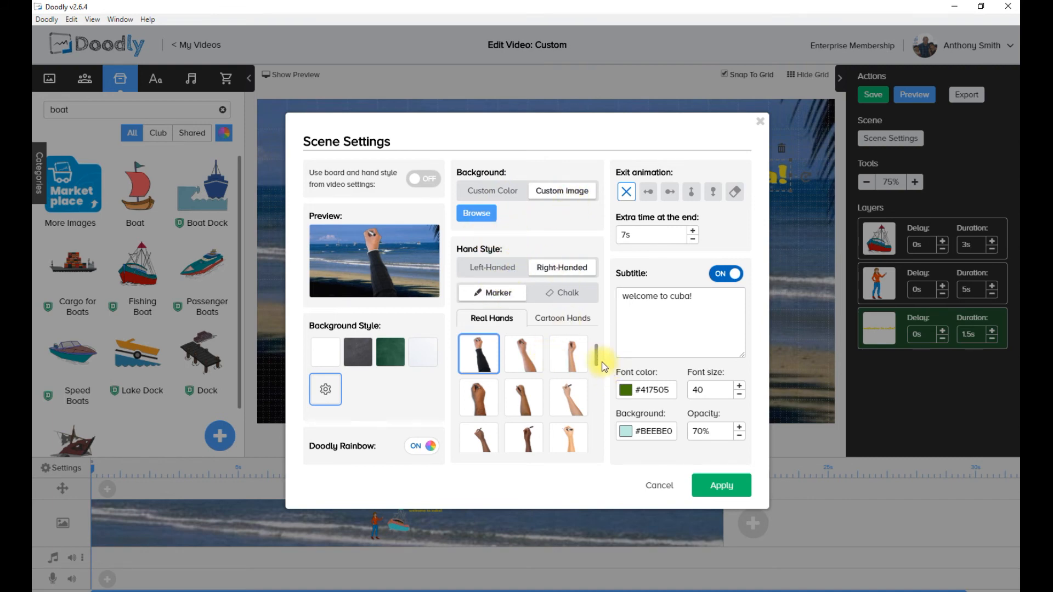
drag(597, 359, 583, 453)
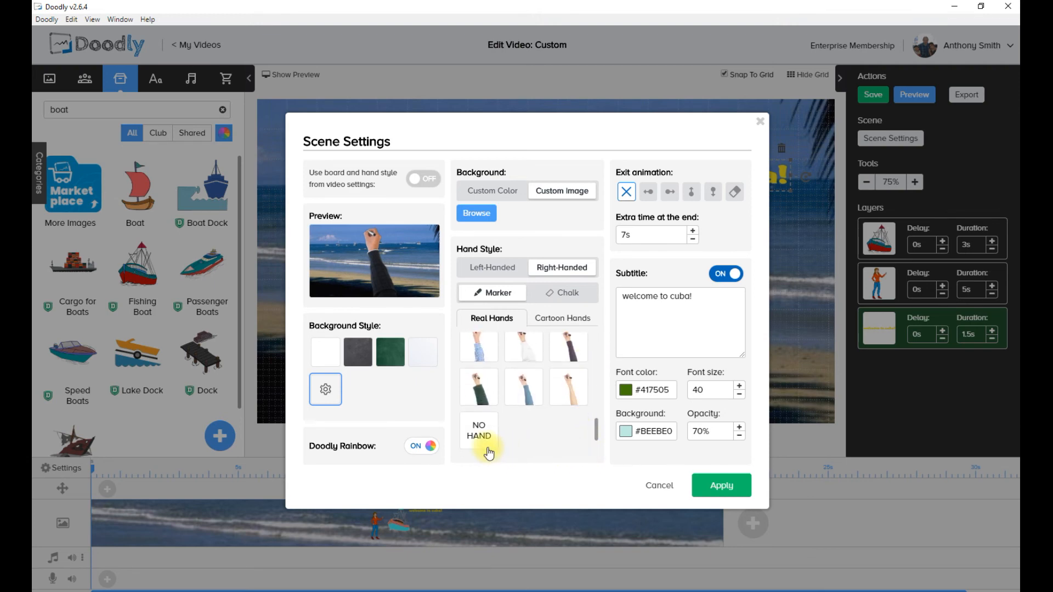
drag(598, 433, 600, 416)
Try the Left-Handed and Chalk hand styles, returning each to Right-Handed and Marker
click(506, 268)
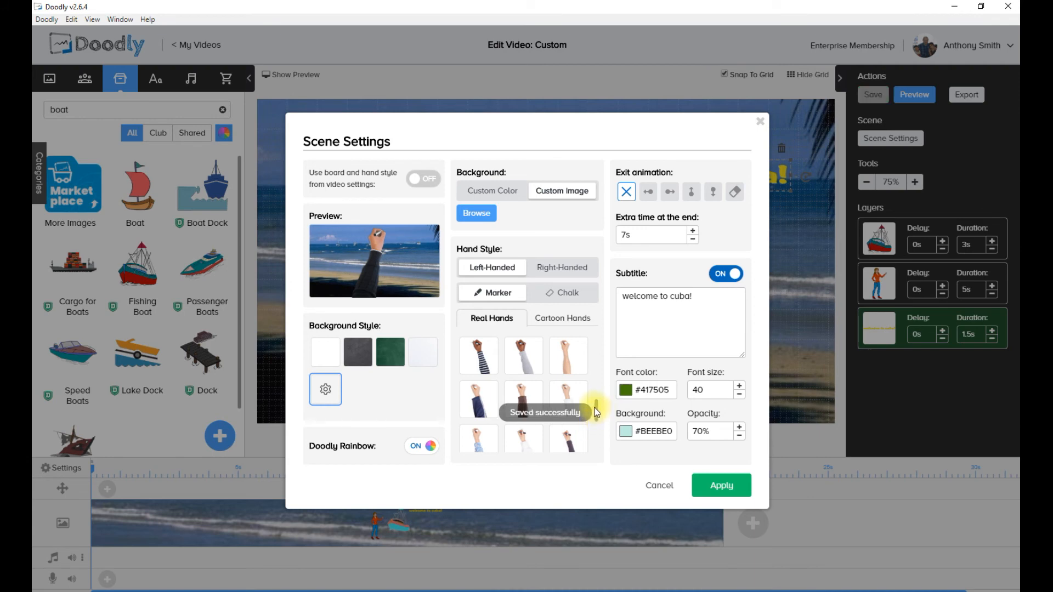
drag(597, 412, 595, 353)
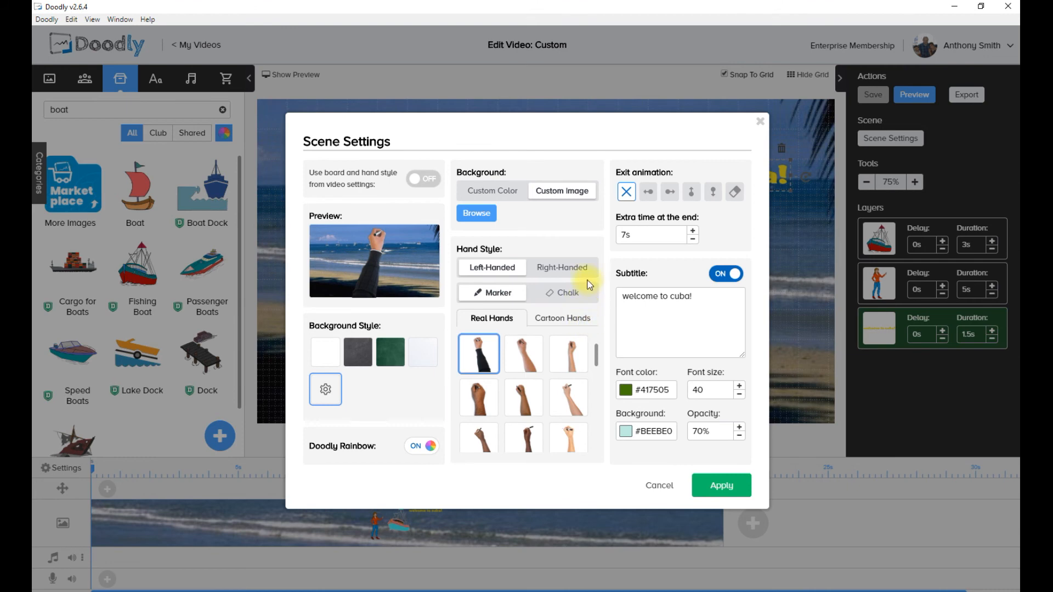
click(564, 269)
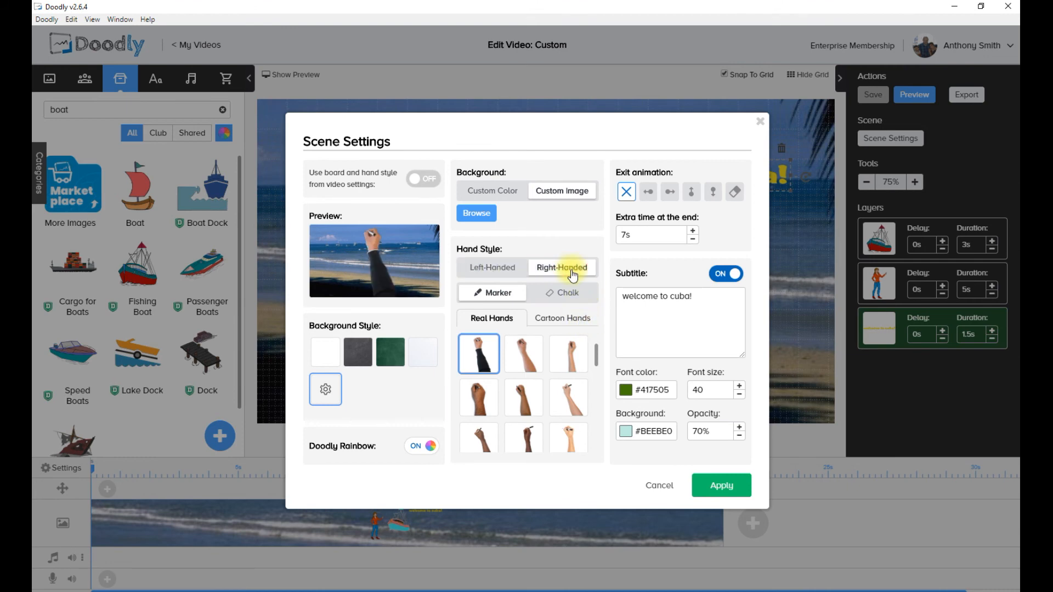
click(559, 300)
click(499, 297)
Try the 2D and 3D cartoon hands for the scene
click(564, 320)
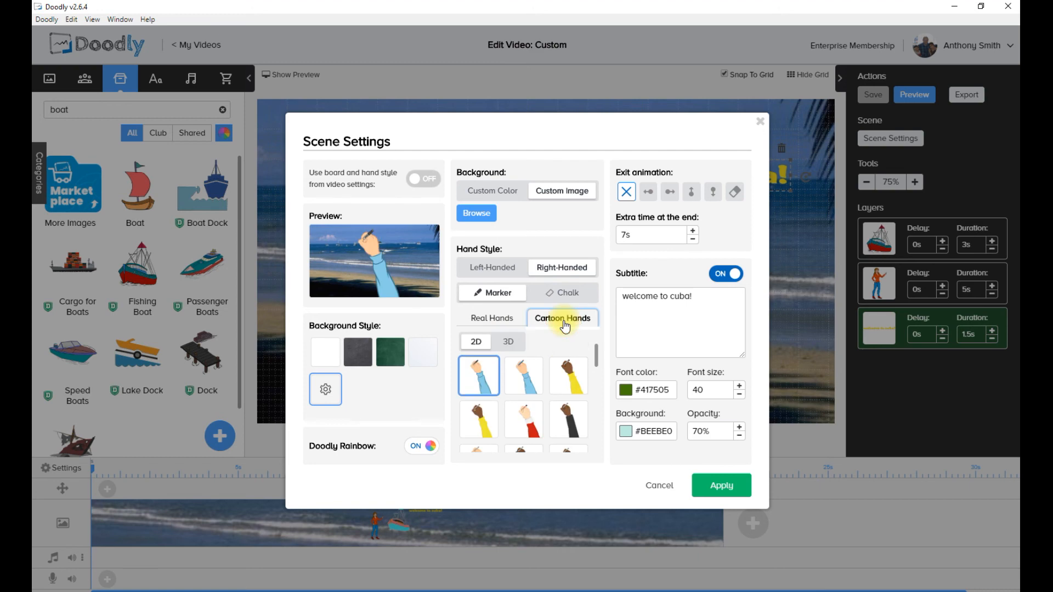
mouse_move(597, 358)
mouse_down()
mouse_move(591, 453)
mouse_move(591, 347)
mouse_up()
click(508, 341)
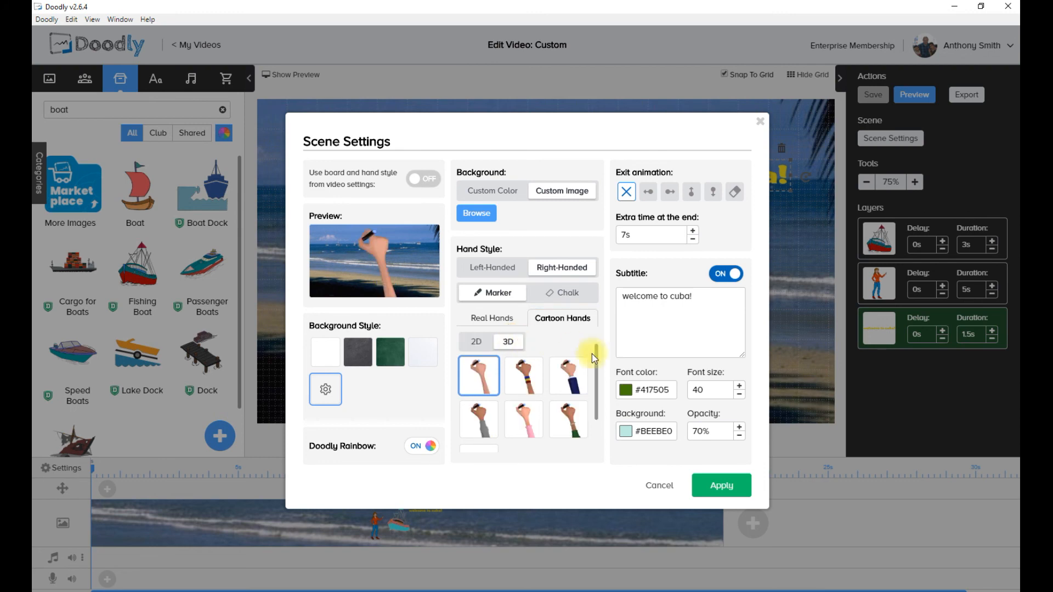
mouse_move(598, 373)
mouse_down()
mouse_move(598, 411)
mouse_move(598, 361)
mouse_up()
click(477, 341)
Switch the scene's hand style back to Real Hands and apply the scene settings
click(494, 321)
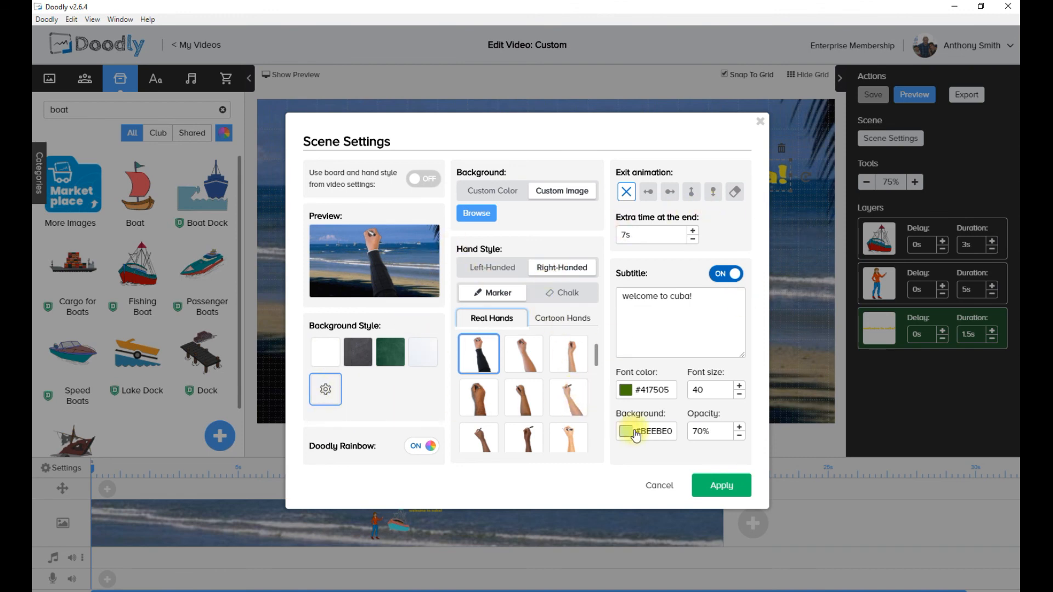
click(740, 483)
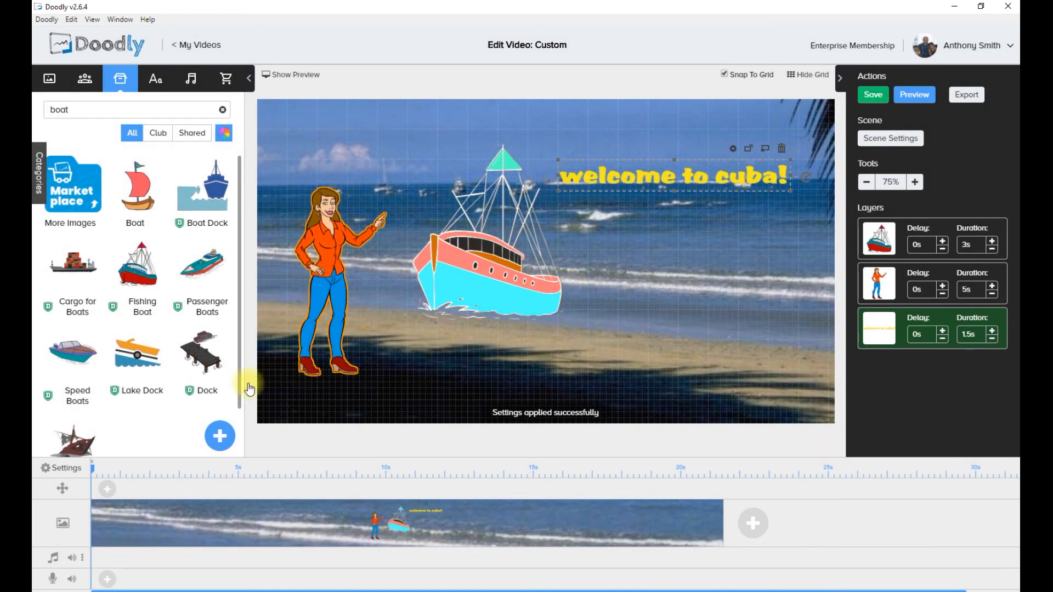
Examine the erase mode and resolution options in the video settings, keeping Smart Mode
click(54, 470)
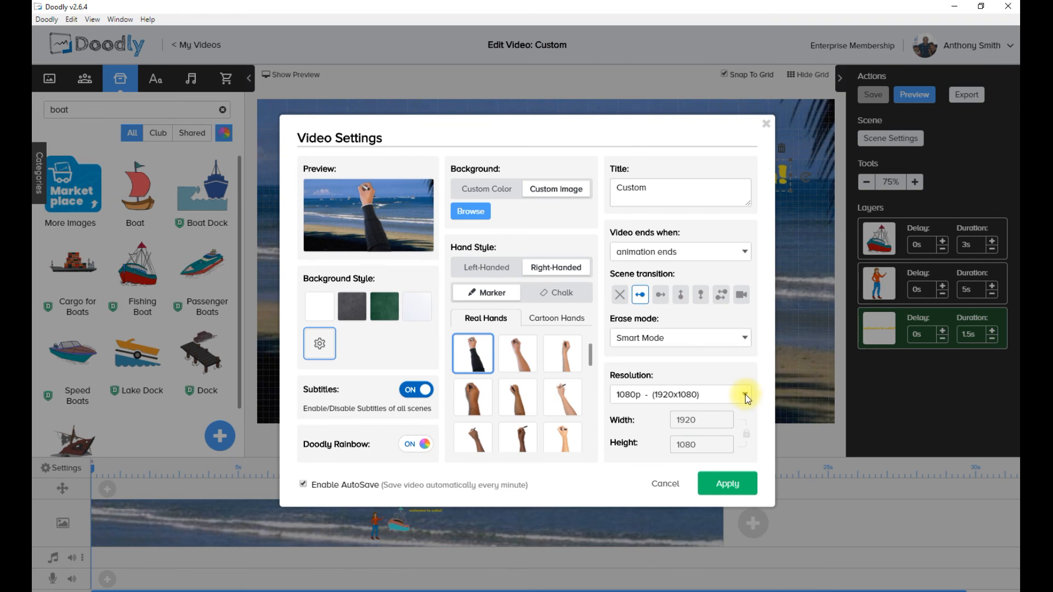
click(744, 340)
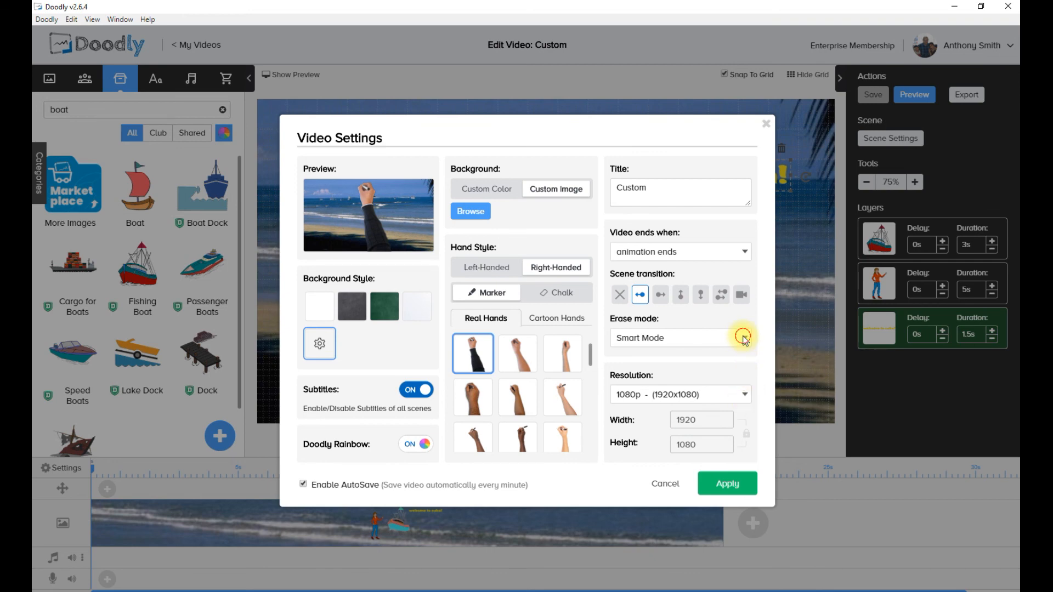
click(700, 346)
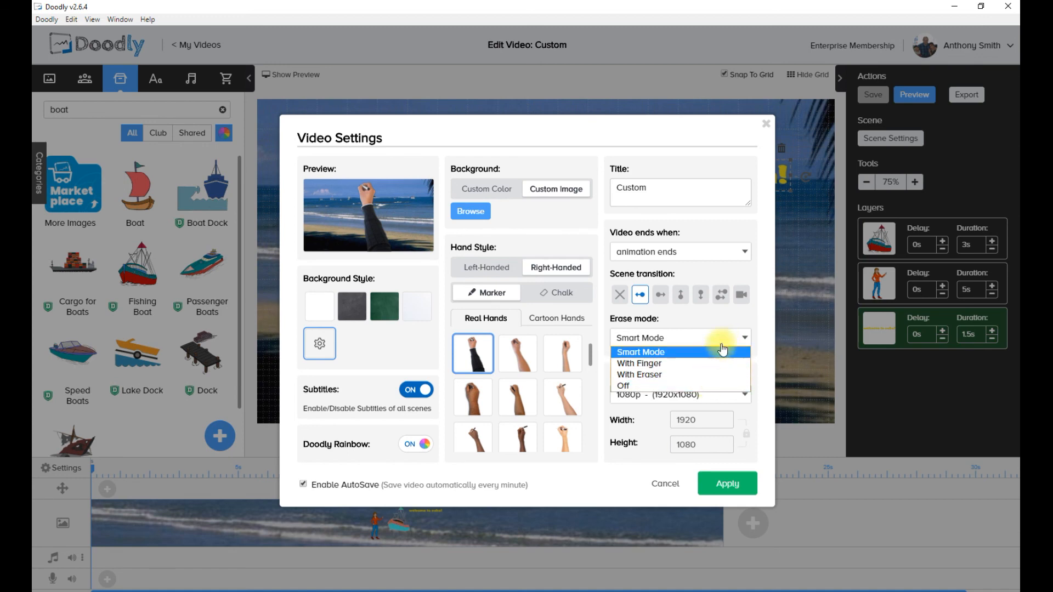
click(715, 353)
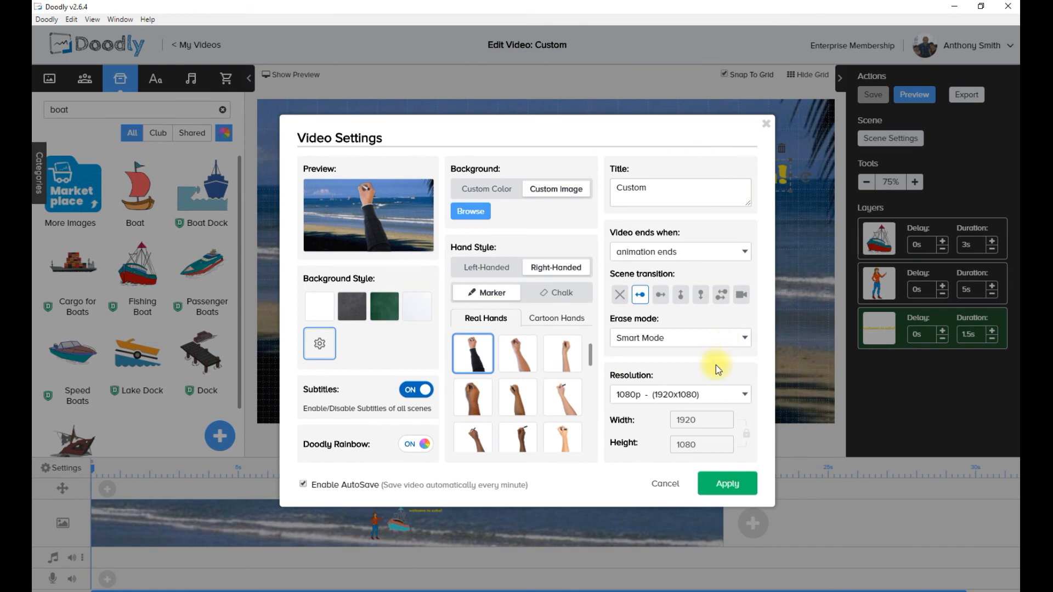
click(745, 395)
click(744, 396)
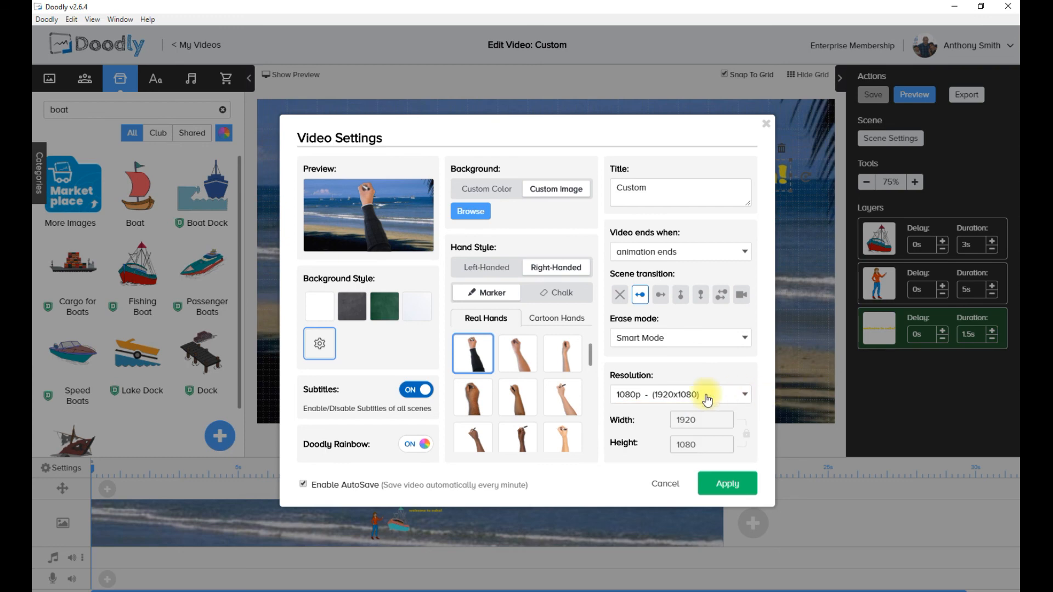